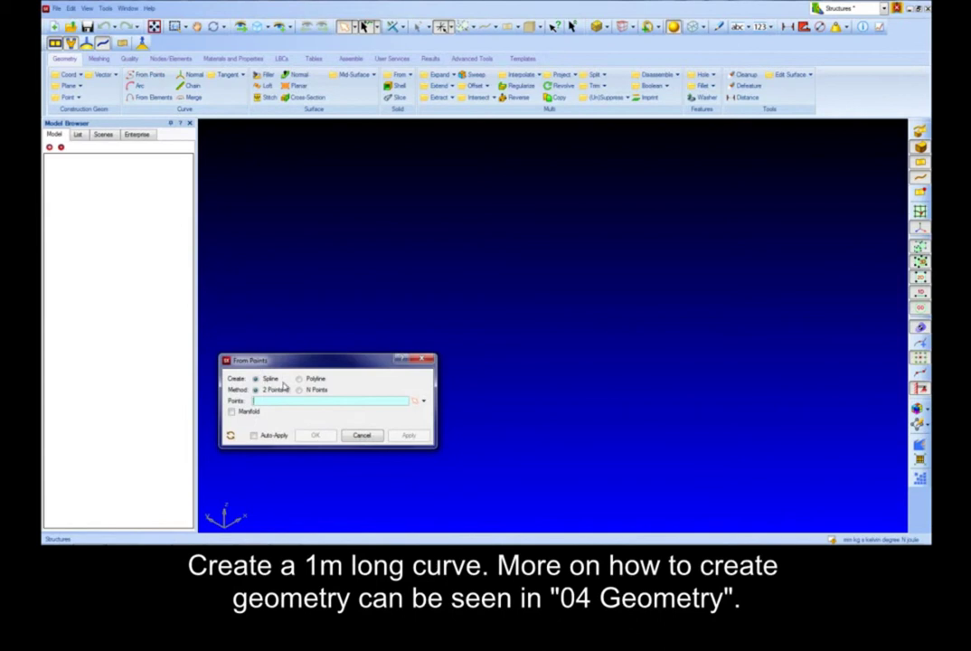
Step: Create a two-point polyline curve from 0, 0, 0 to 1000, 0, 0
click(300, 378)
click(293, 400)
key(Return)
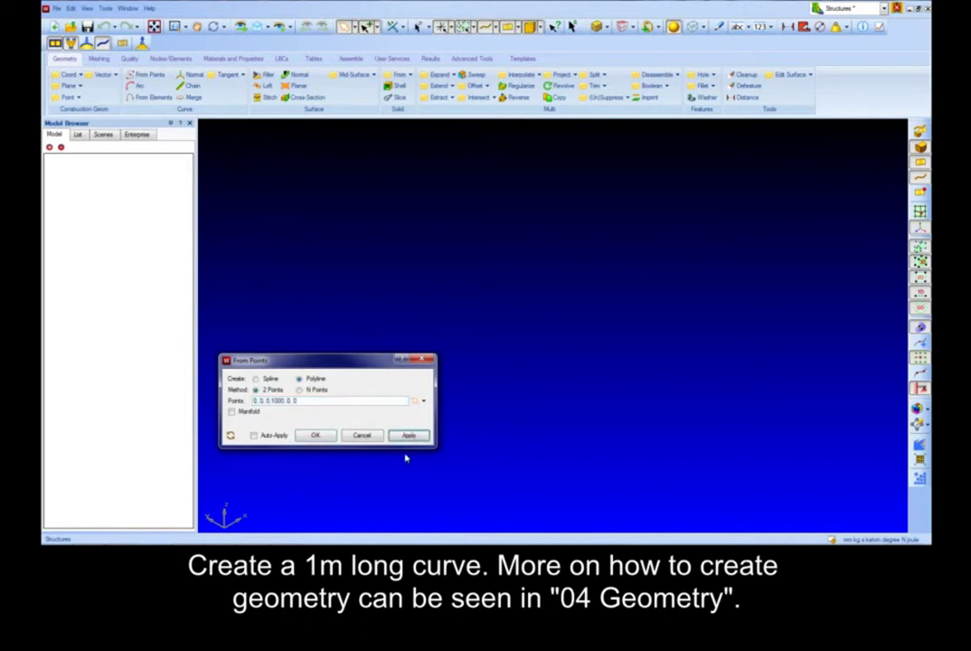
click(317, 436)
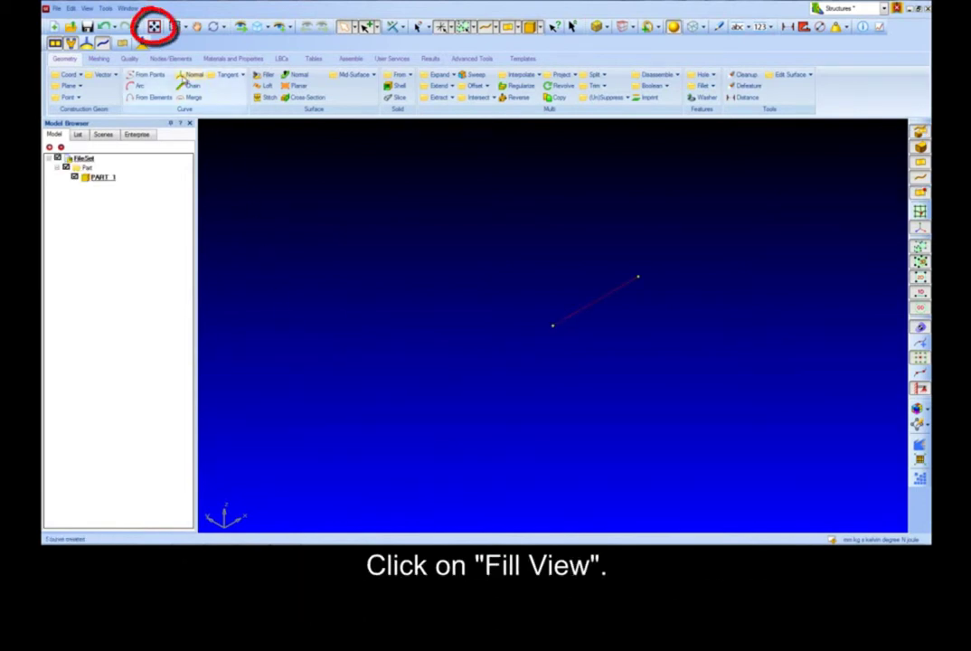
Step: Mesh the line with the Curve automesher, using linear elements and an element size of 100
click(154, 26)
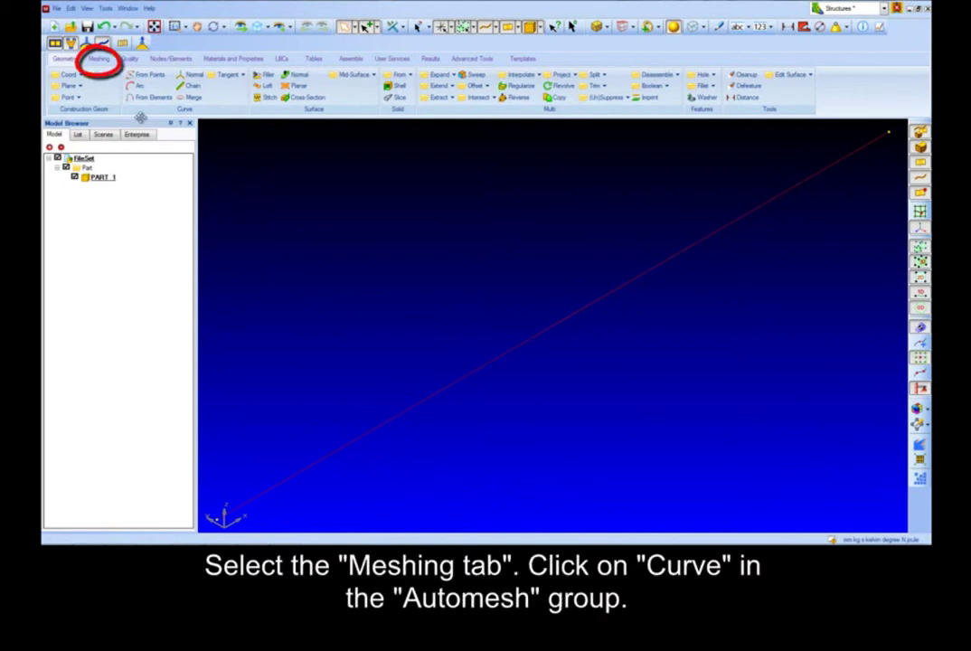
click(99, 59)
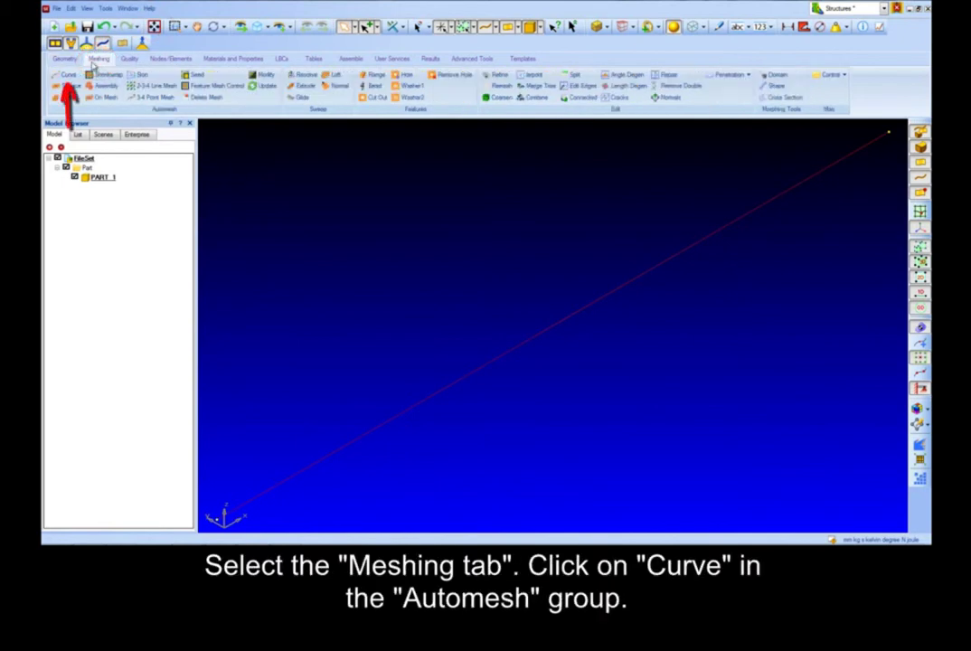
click(67, 74)
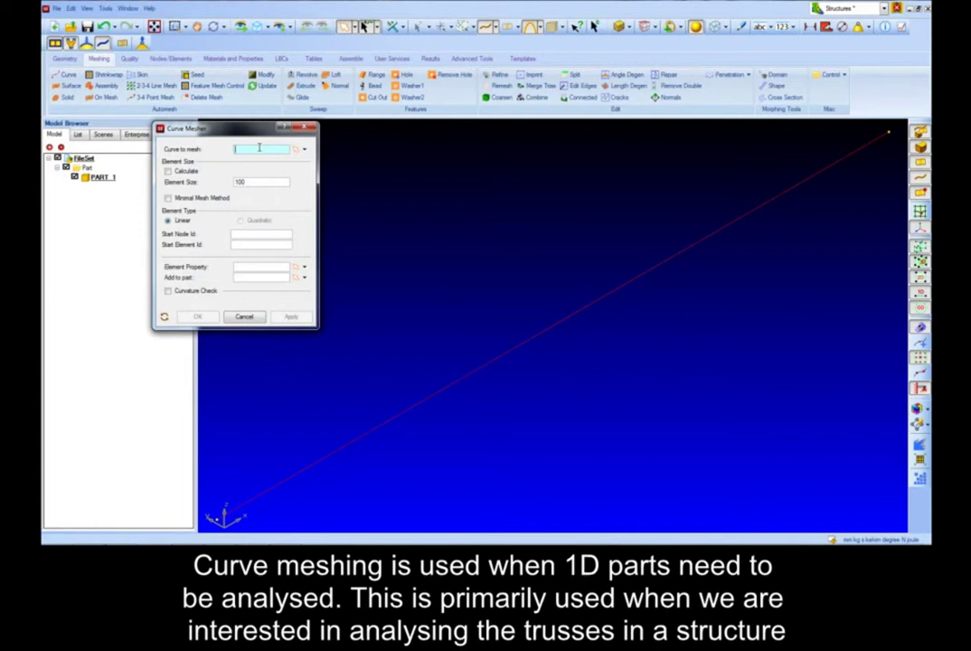
click(502, 355)
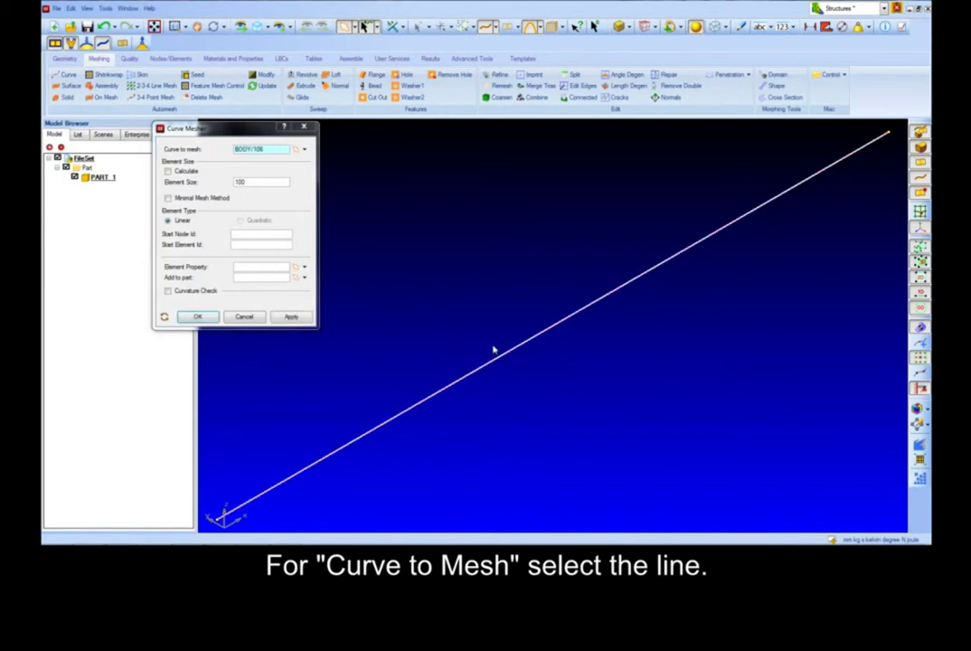
click(275, 184)
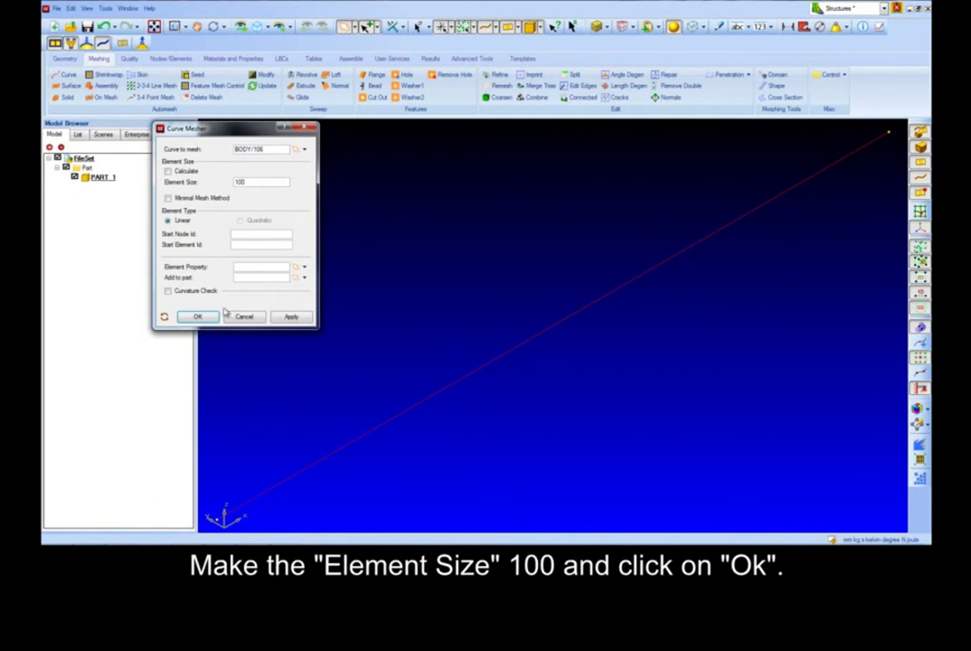
click(196, 316)
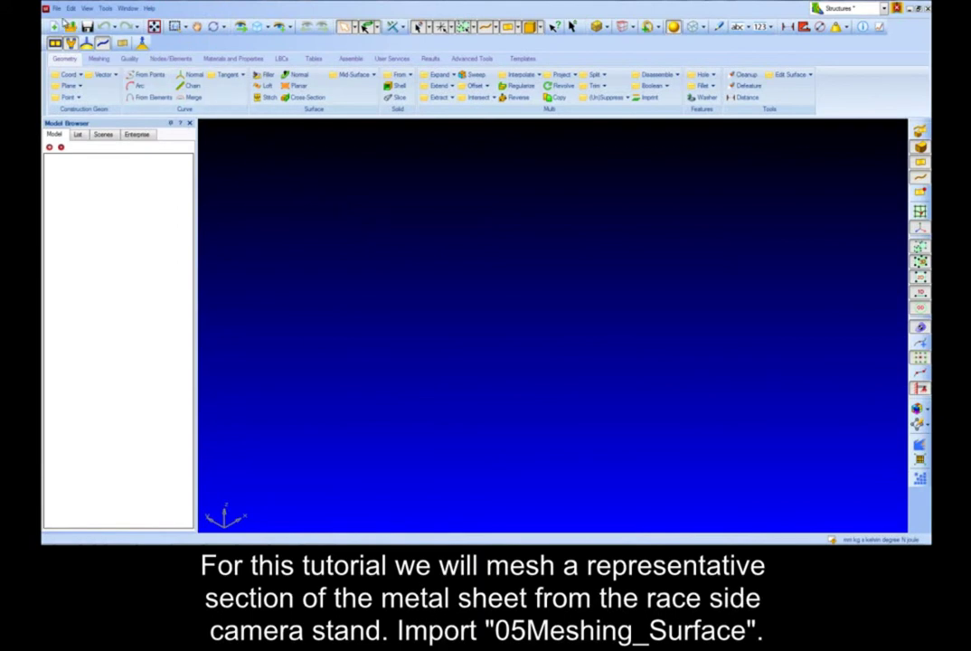
Step: Import the Parasolid file 05Meshing_Surface.x_t
click(56, 8)
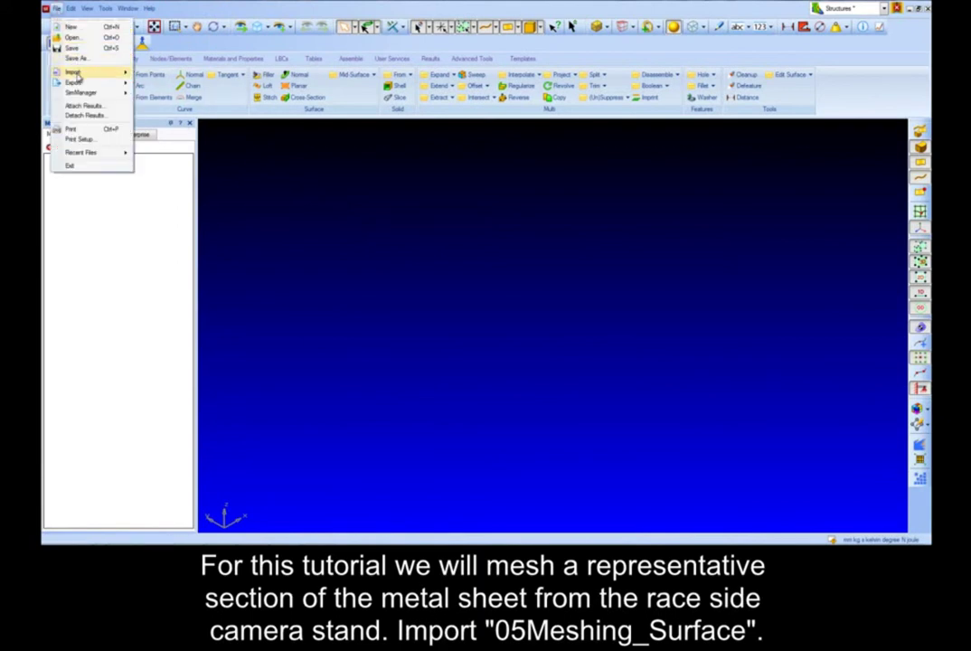
mouse_move(68, 73)
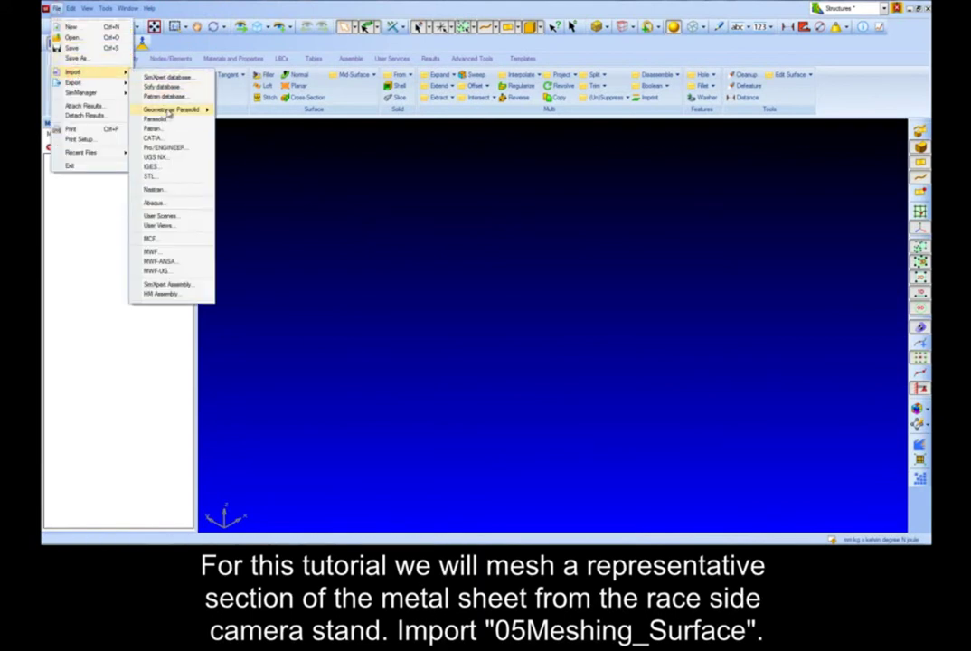
click(158, 118)
click(217, 98)
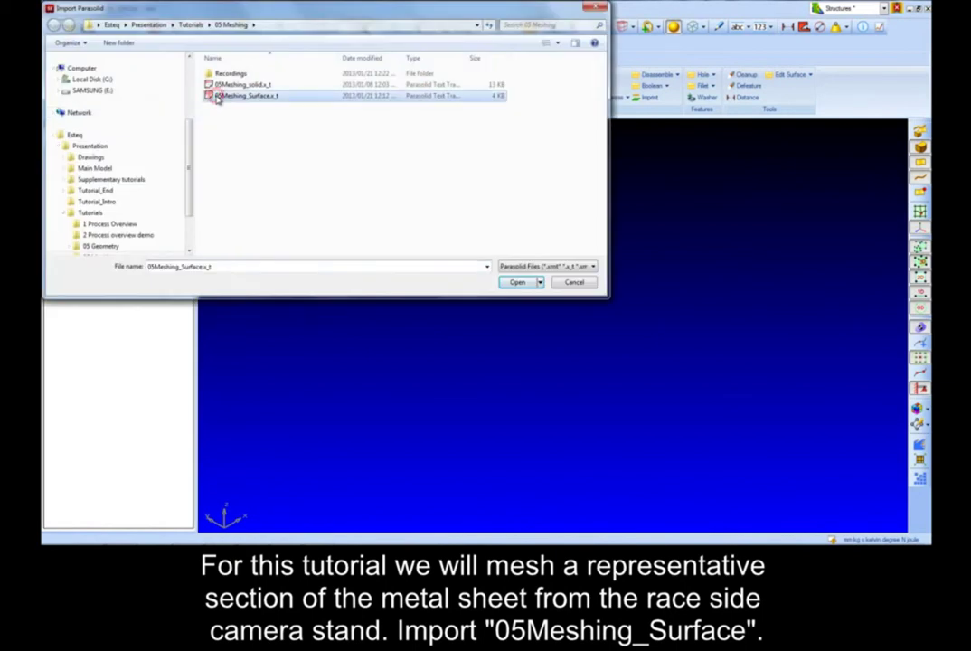
click(510, 283)
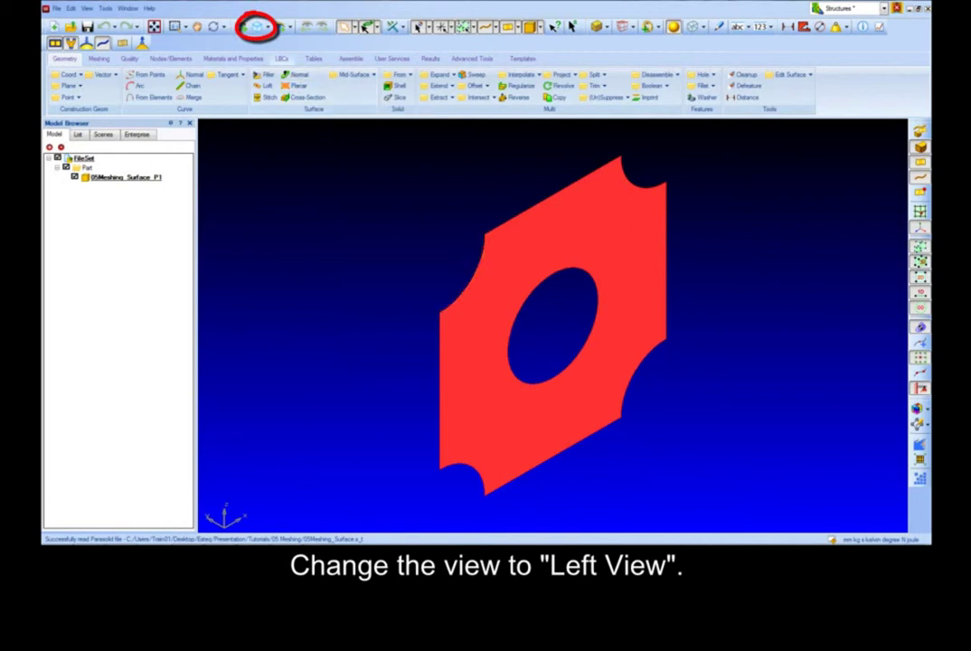
Step: Mesh the plate with the Surface automesher, using element size 10 and the Quad Dominant mesh type
click(266, 27)
click(261, 68)
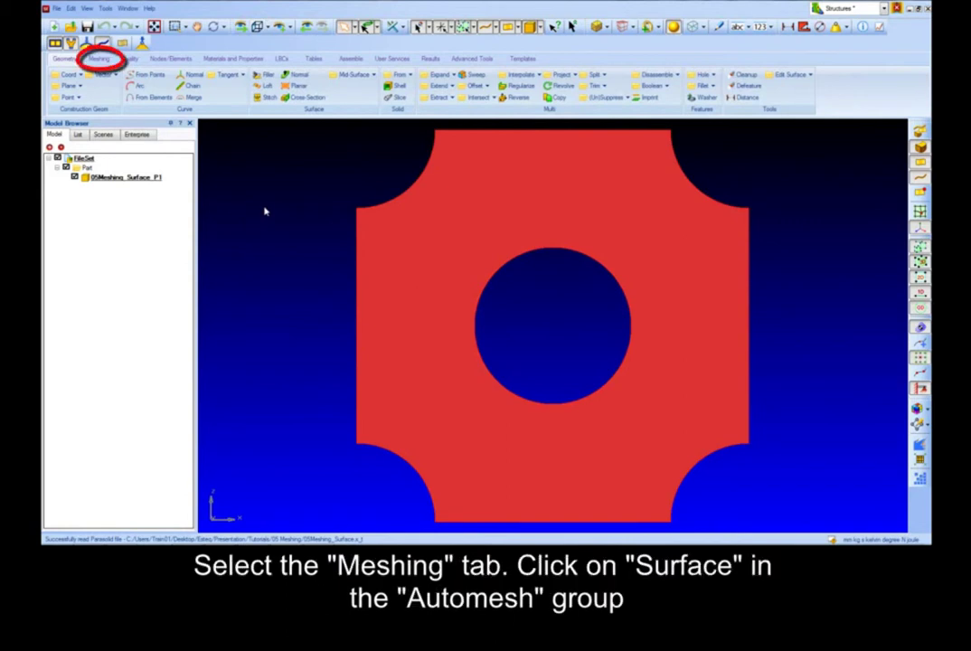
click(99, 59)
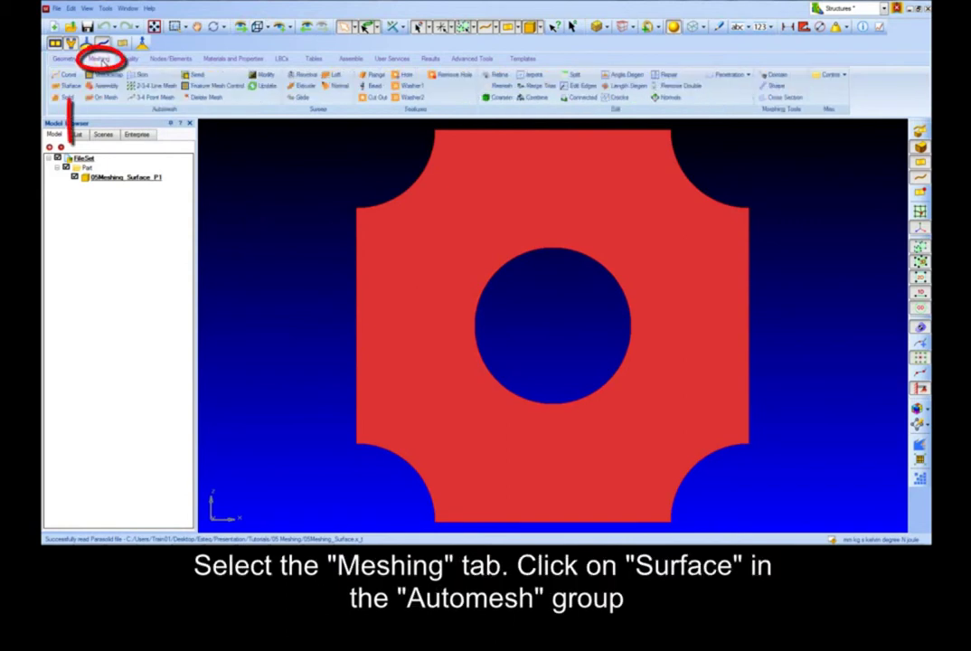
click(71, 85)
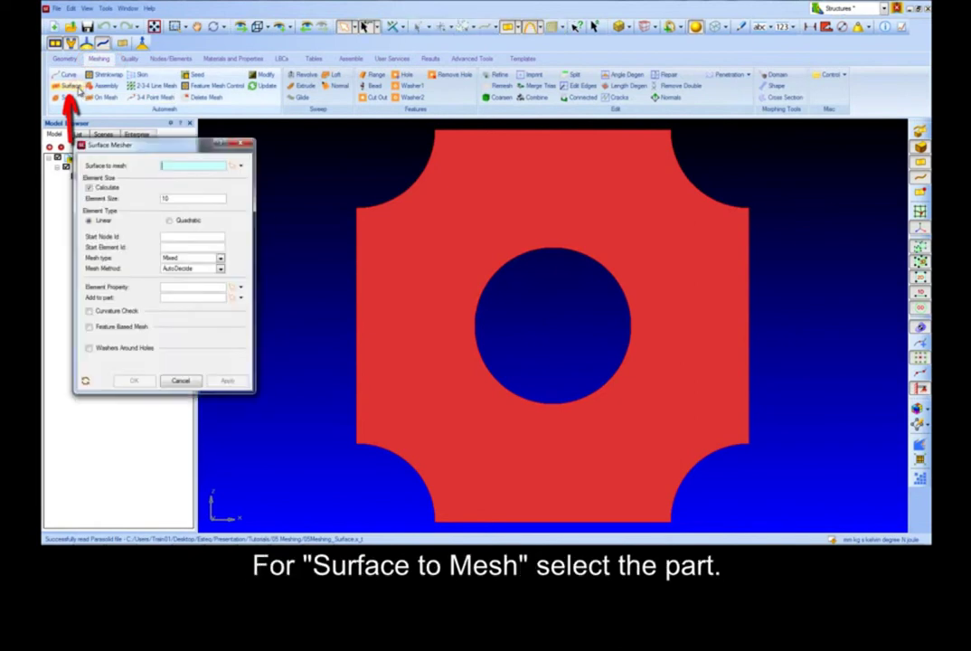
click(460, 211)
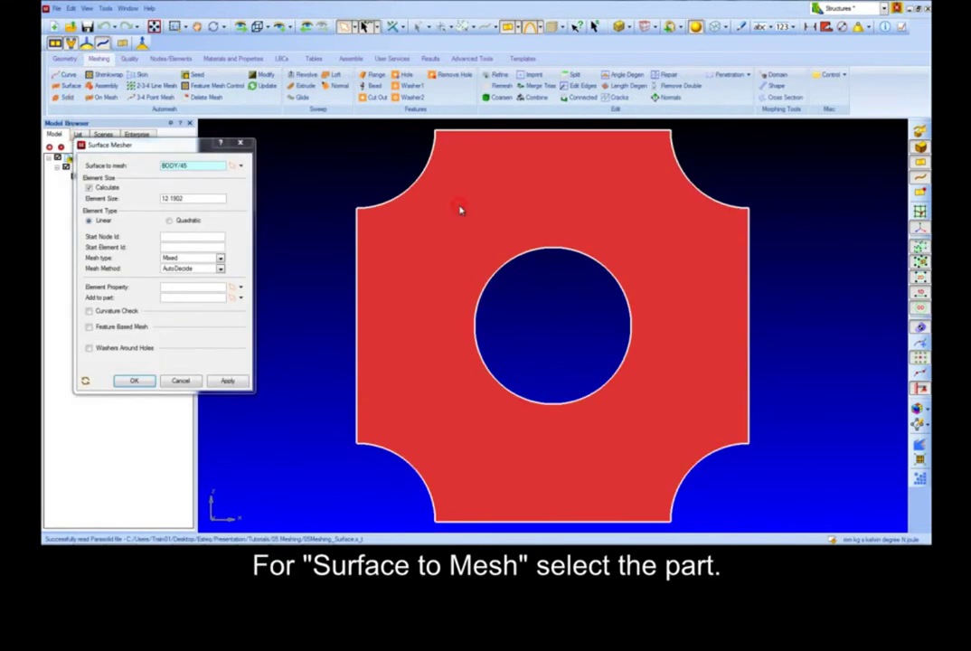
drag(213, 200, 151, 202)
text(10)
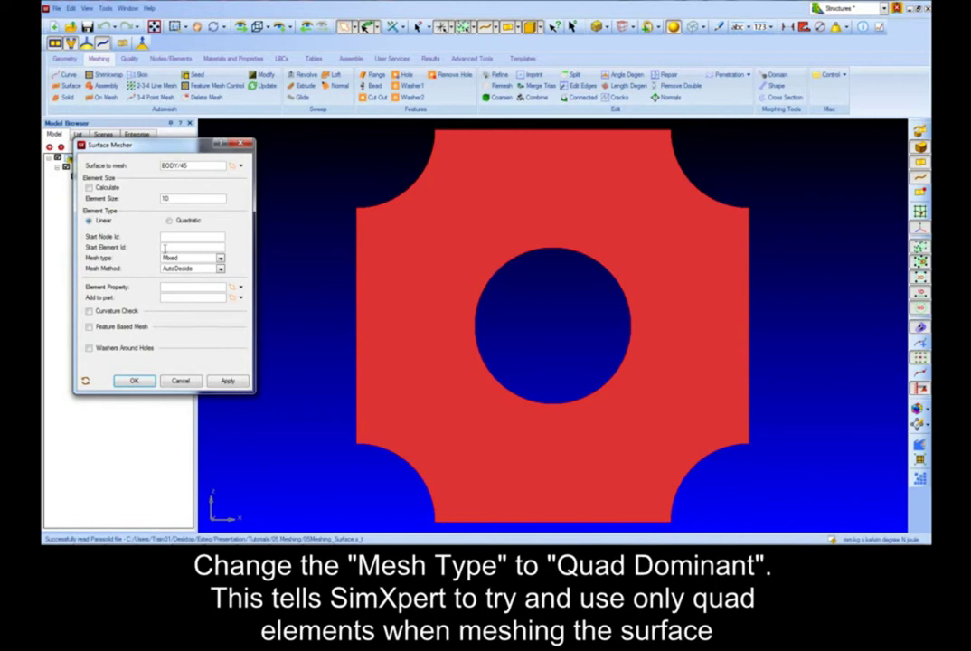
click(221, 259)
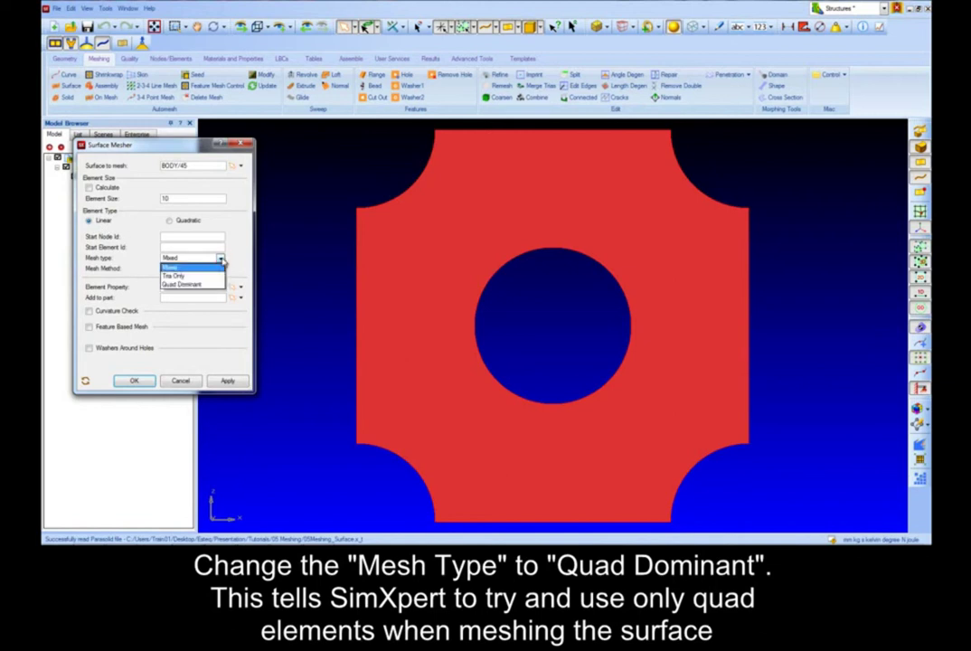
click(201, 284)
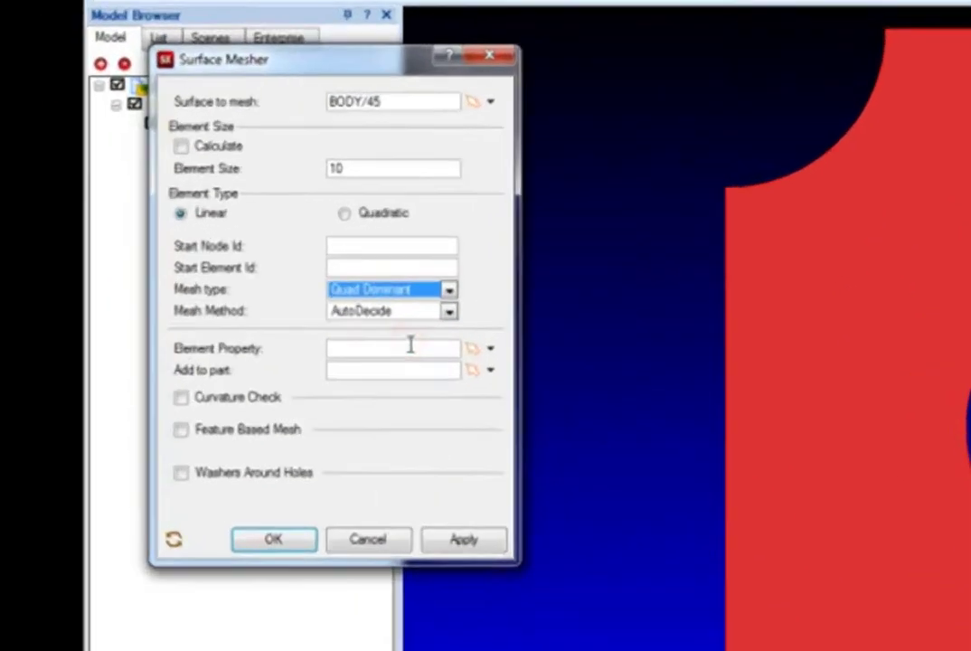
click(623, 633)
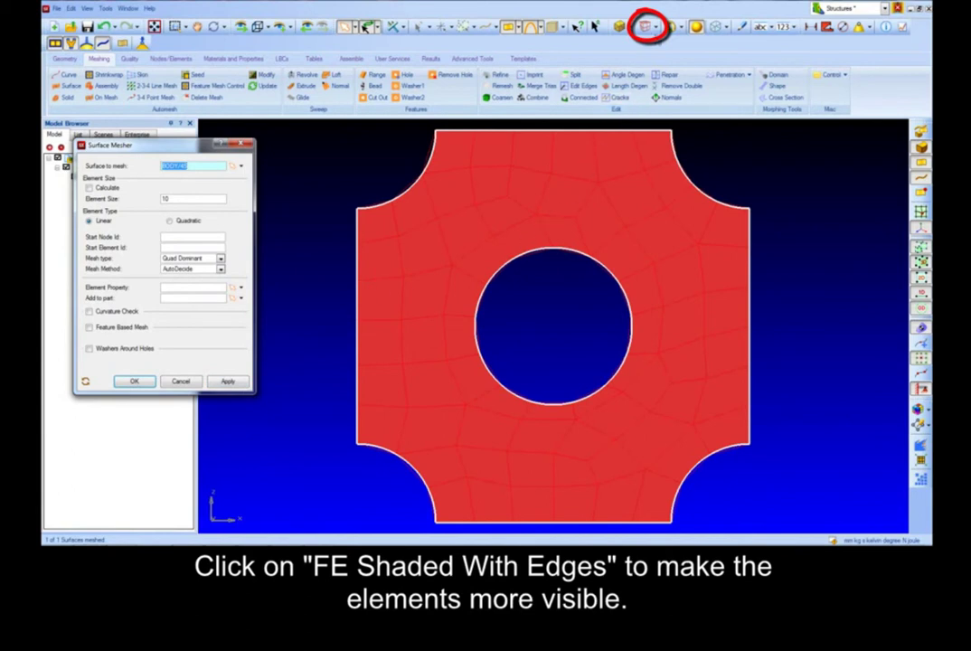
Step: Display the finite elements shaded with edges and remesh the plate with an element size of 3
click(655, 27)
click(673, 62)
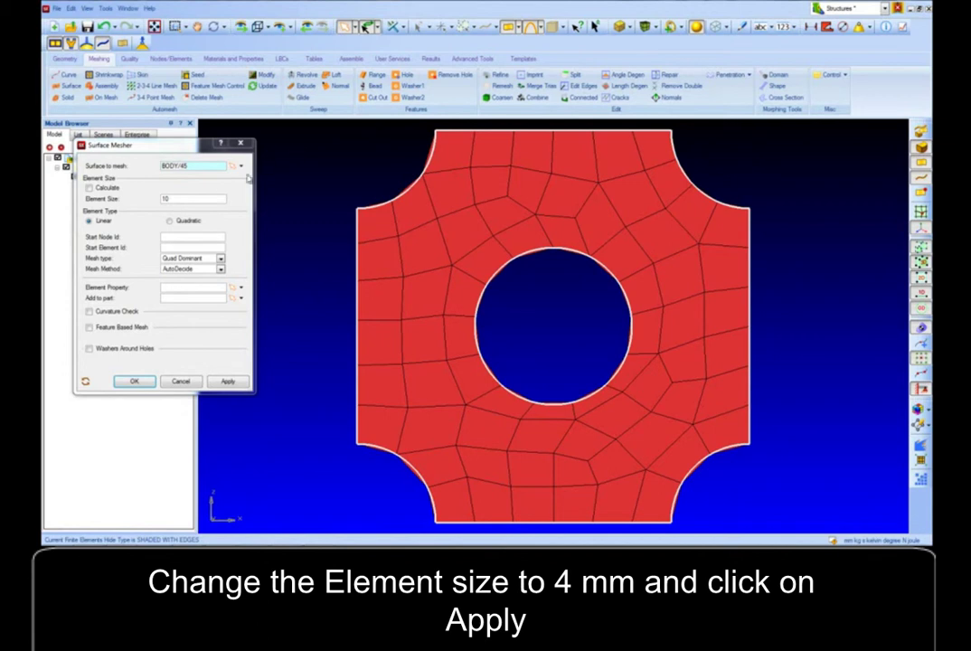
double_click(182, 197)
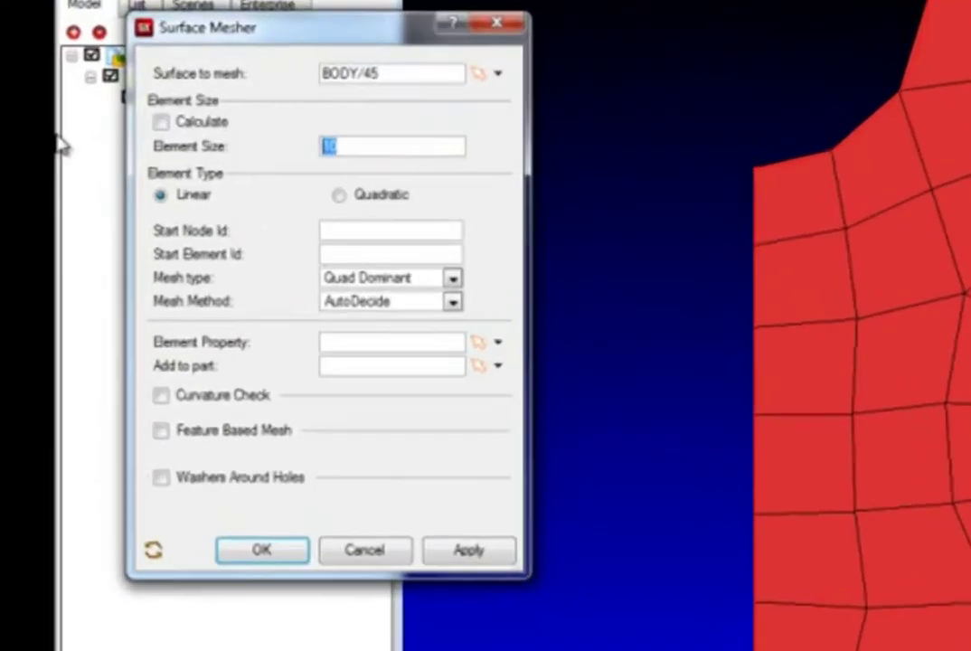
text(3)
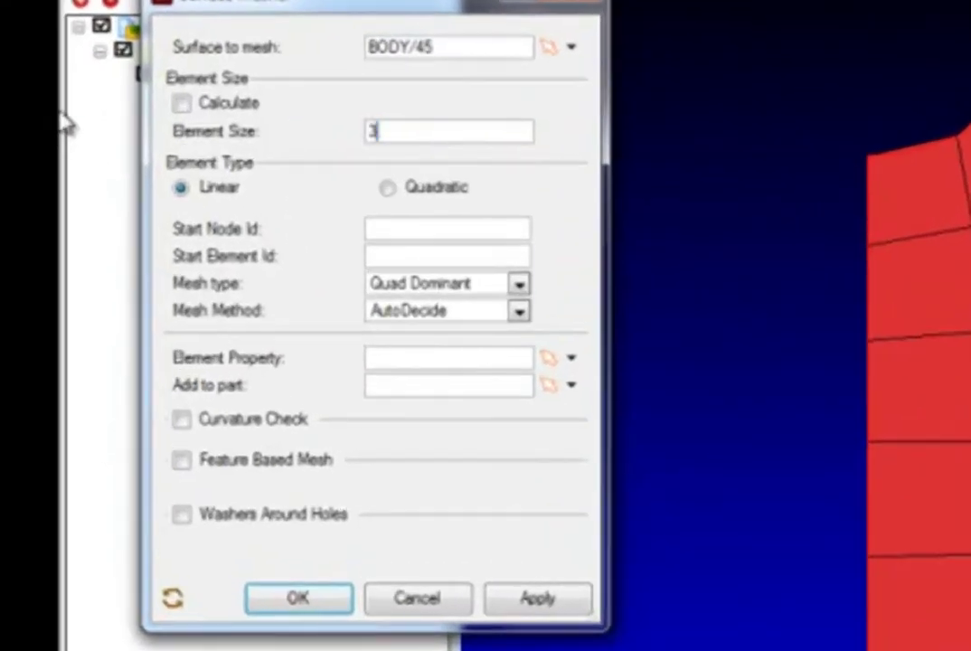
click(539, 593)
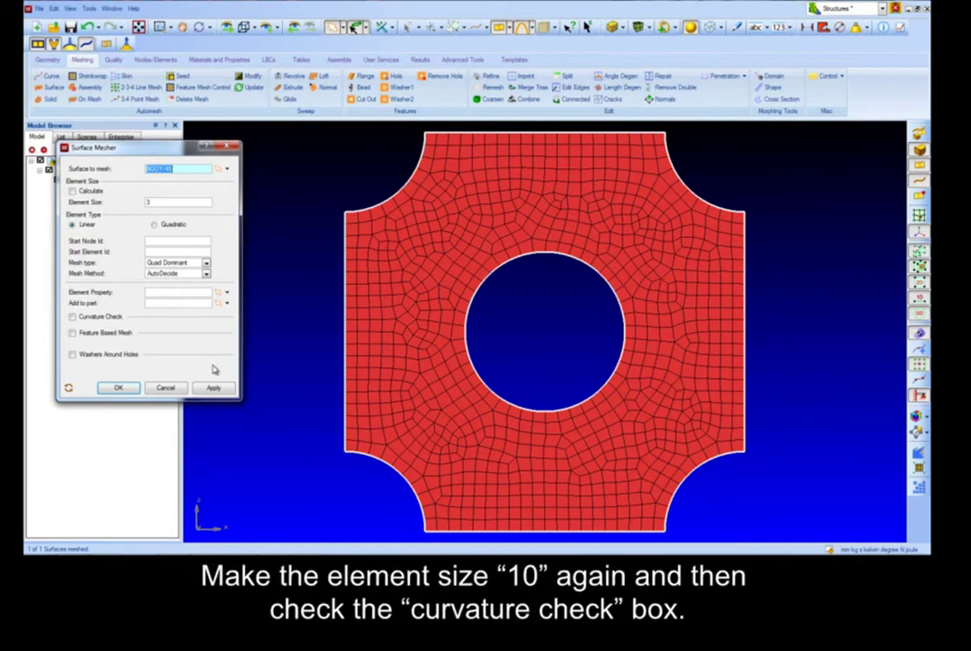
Step: Remesh the plate with element size 10 and Curvature Check enabled at a chordal deviation ratio of 0.03
click(153, 202)
key(BackSpace)
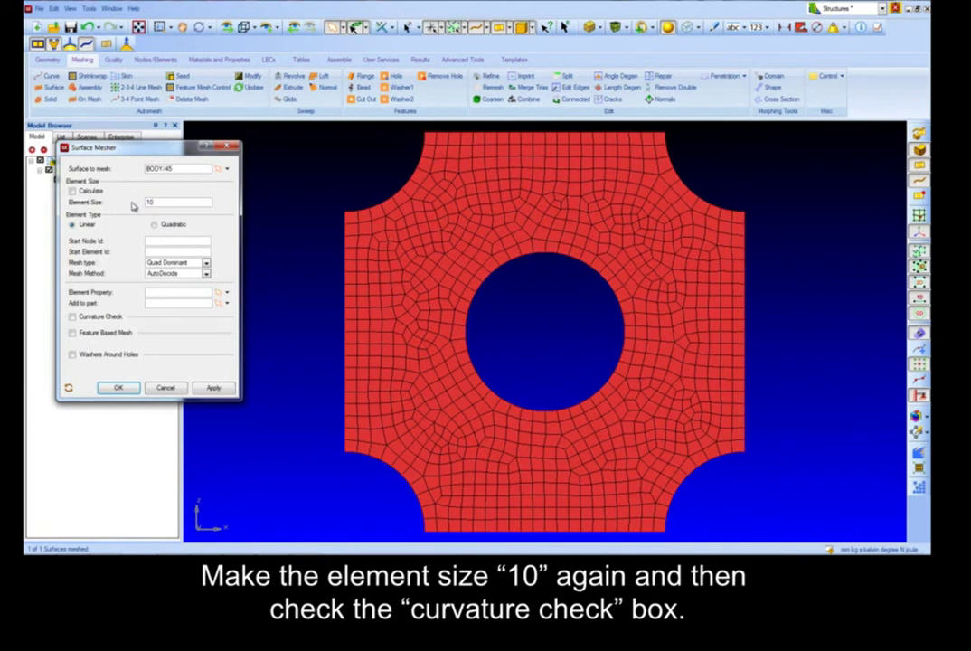
text(10)
click(71, 317)
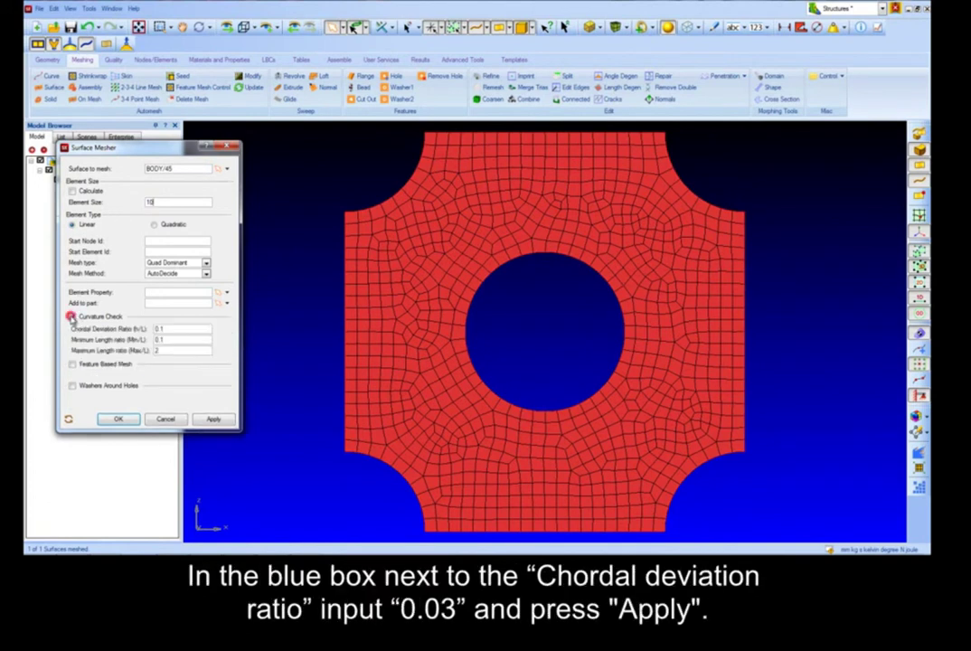
drag(175, 329, 130, 333)
text(0.03)
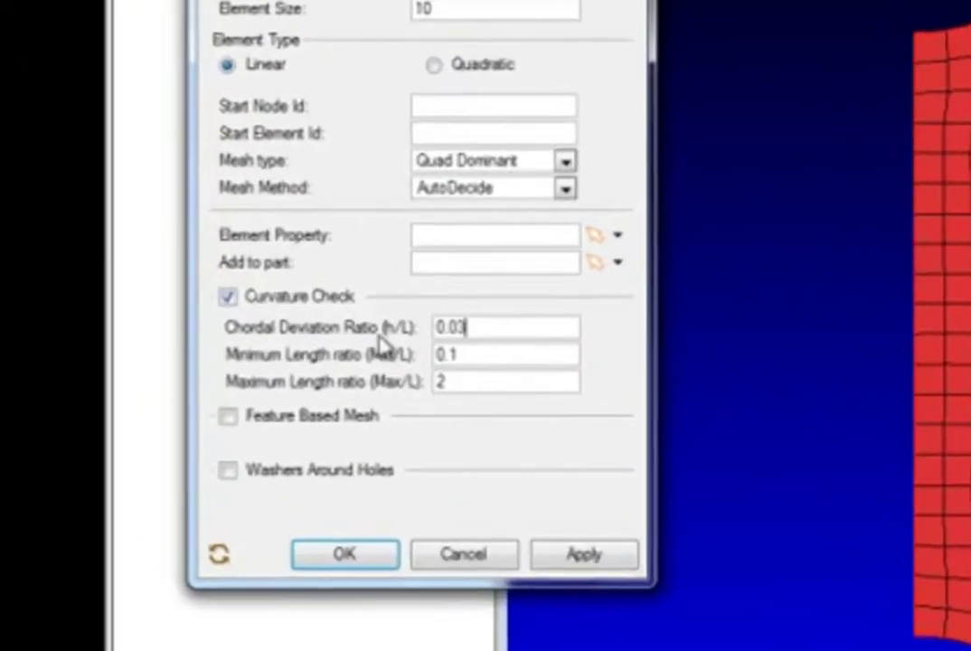
click(514, 525)
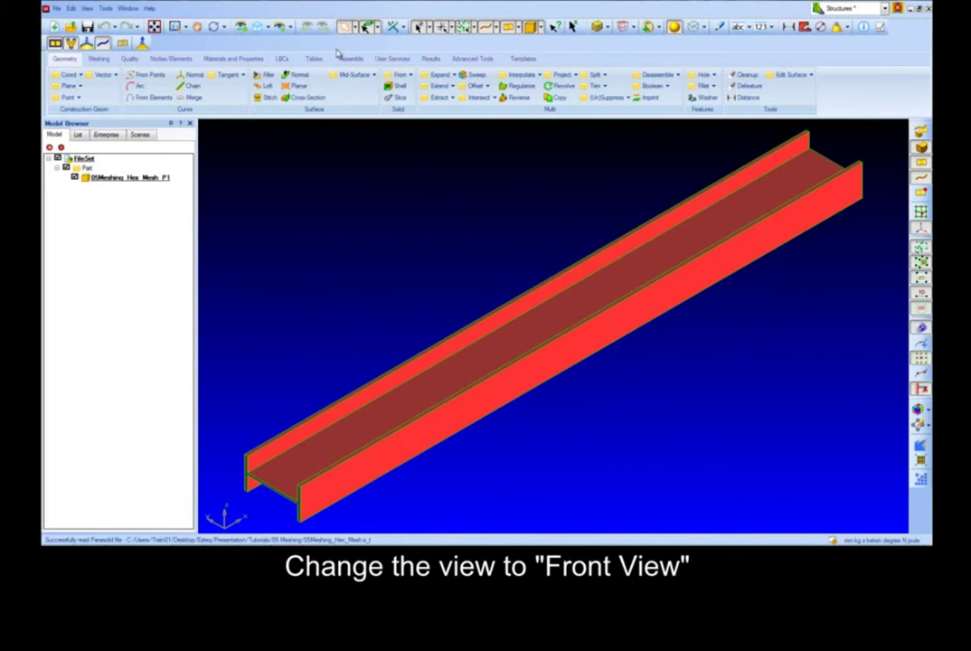
Step: Mesh the beam's end cross section from the front view with the Surface automesher, using element size 5 and the Quad Dominant mesh type
click(268, 29)
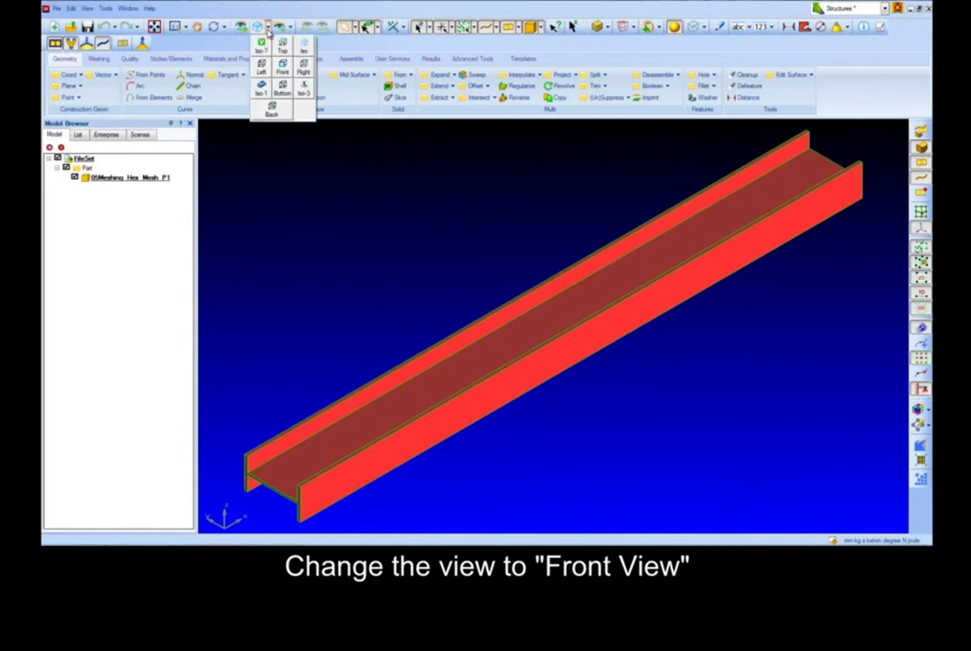
click(282, 71)
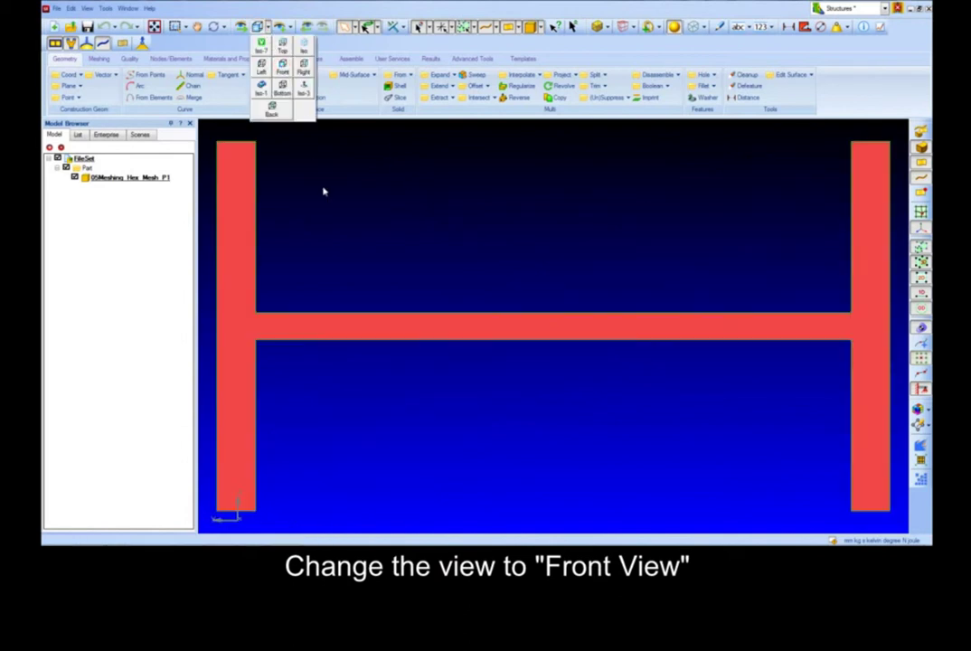
click(101, 60)
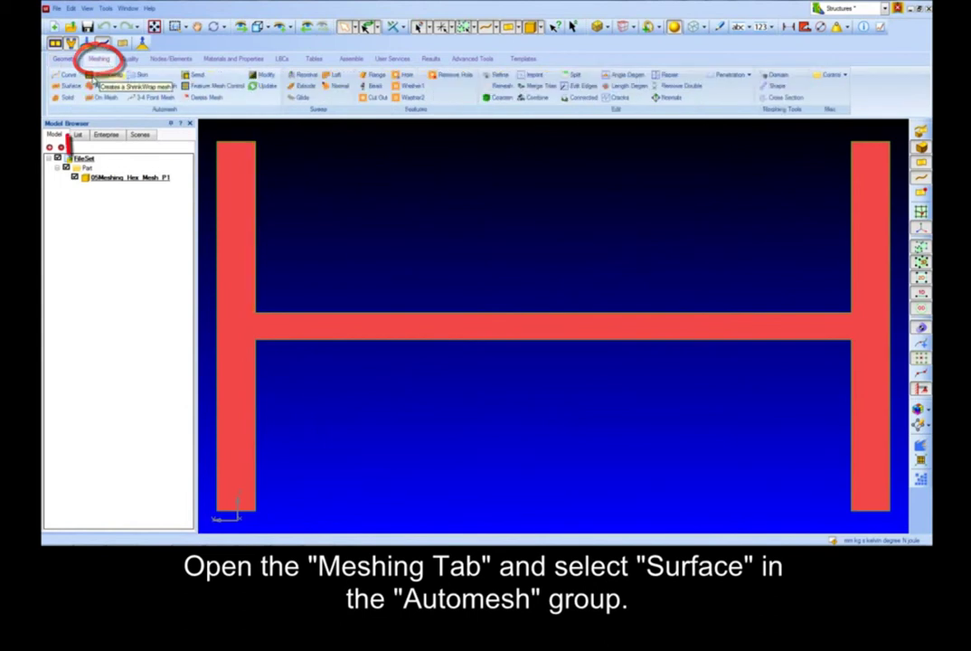
click(70, 85)
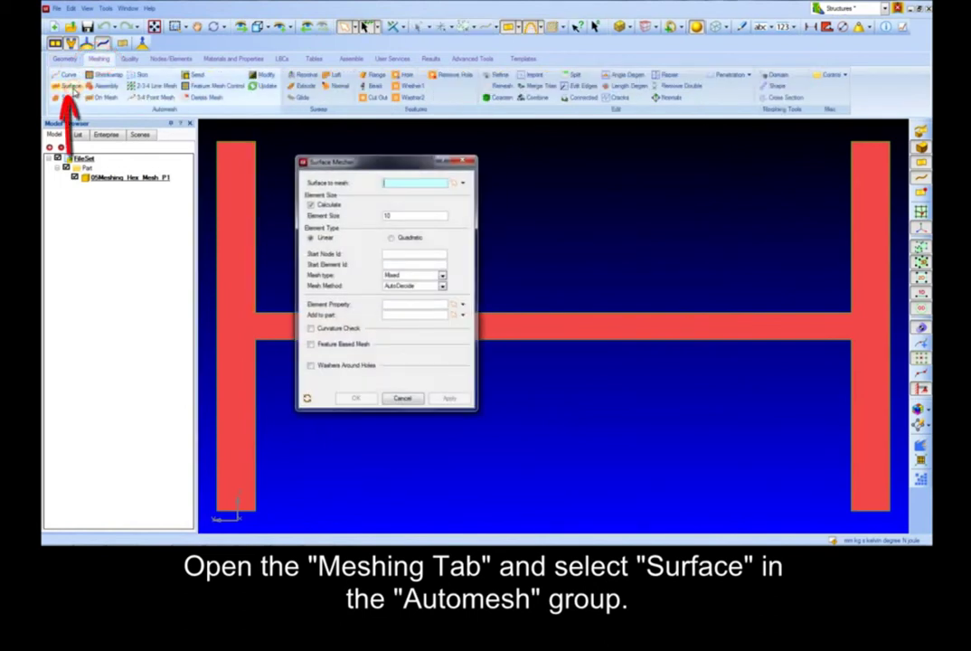
click(245, 170)
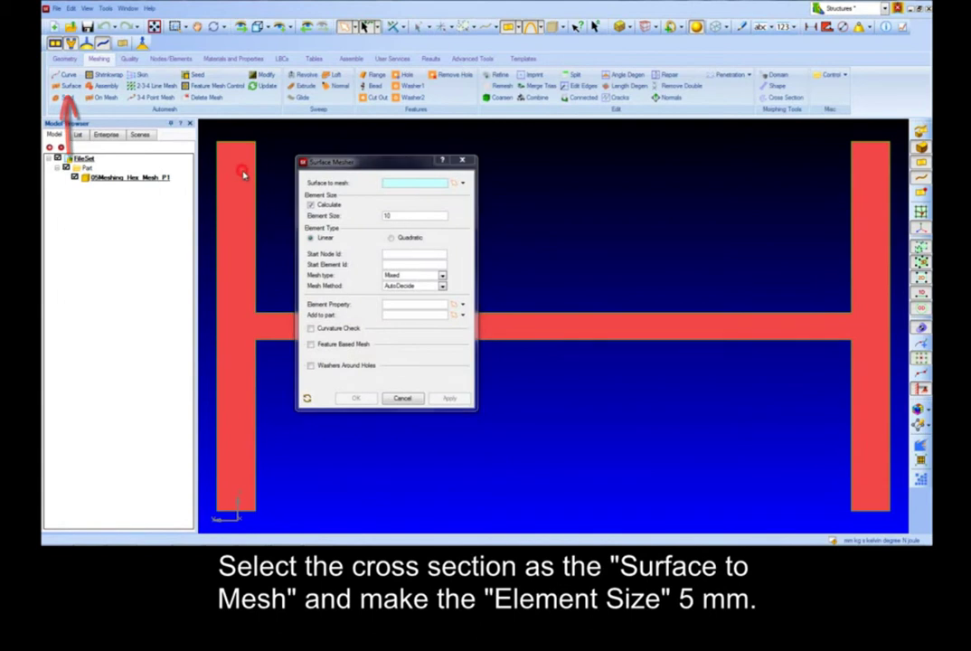
double_click(409, 214)
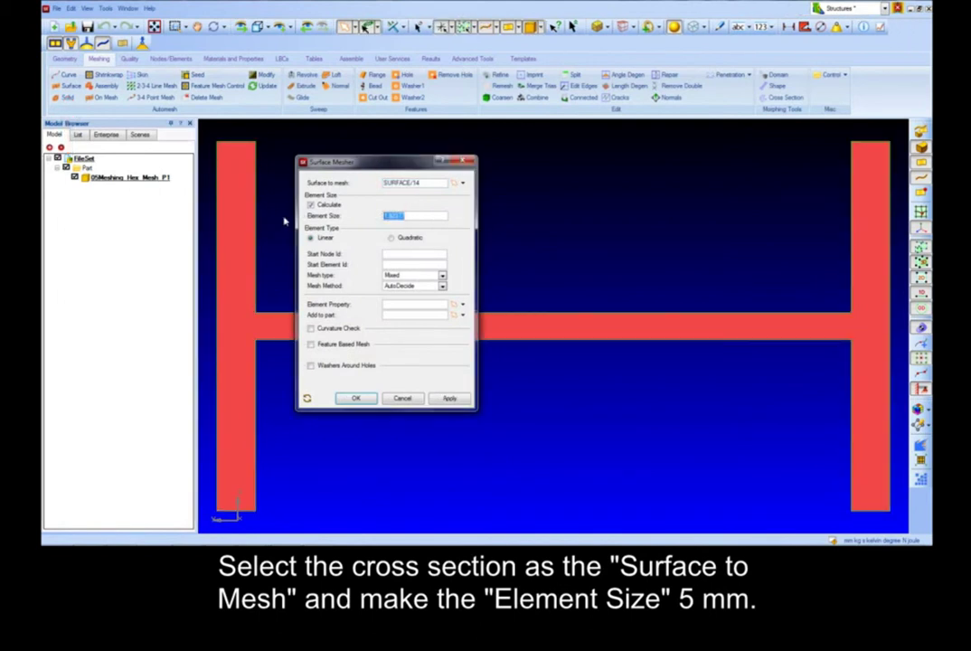
text(5)
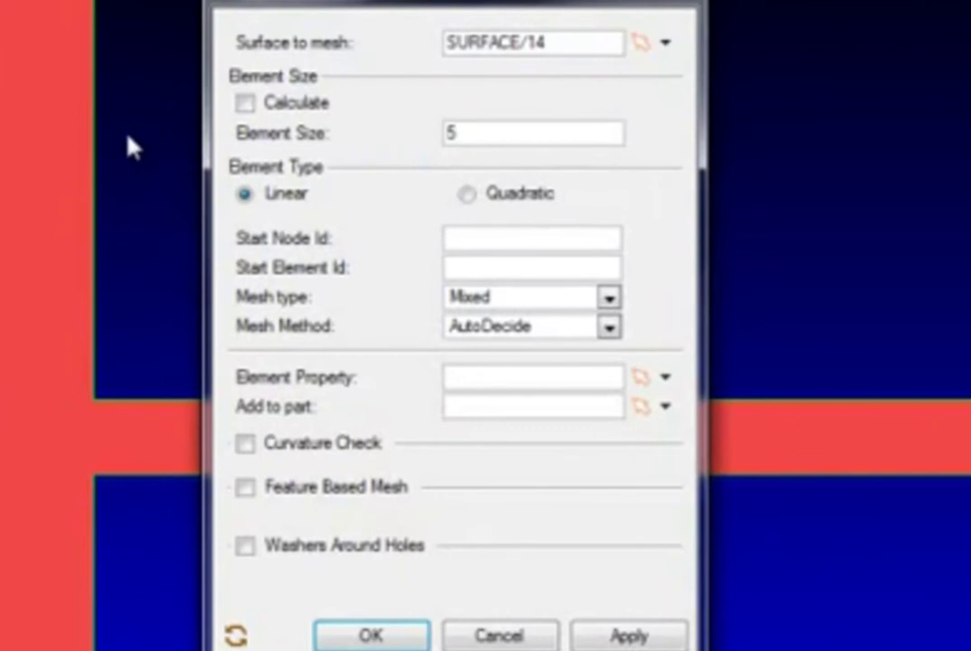
click(609, 299)
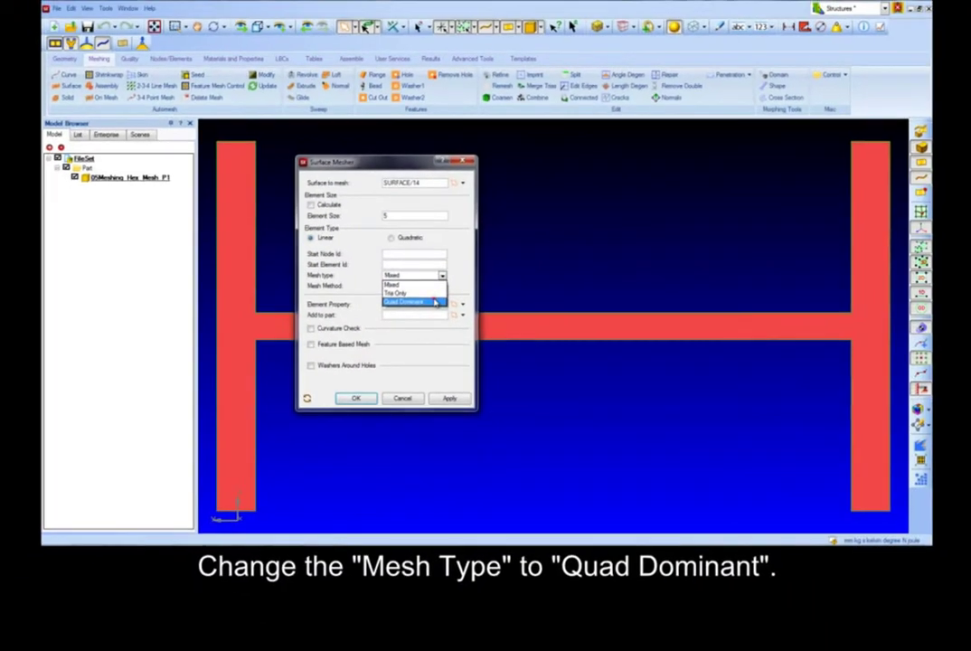
click(575, 366)
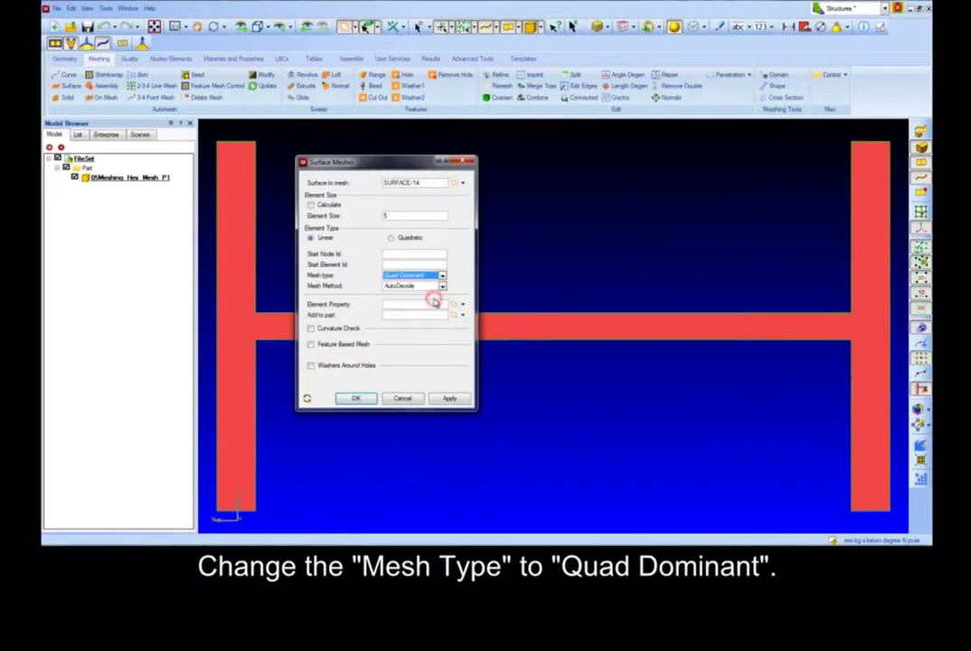
click(449, 399)
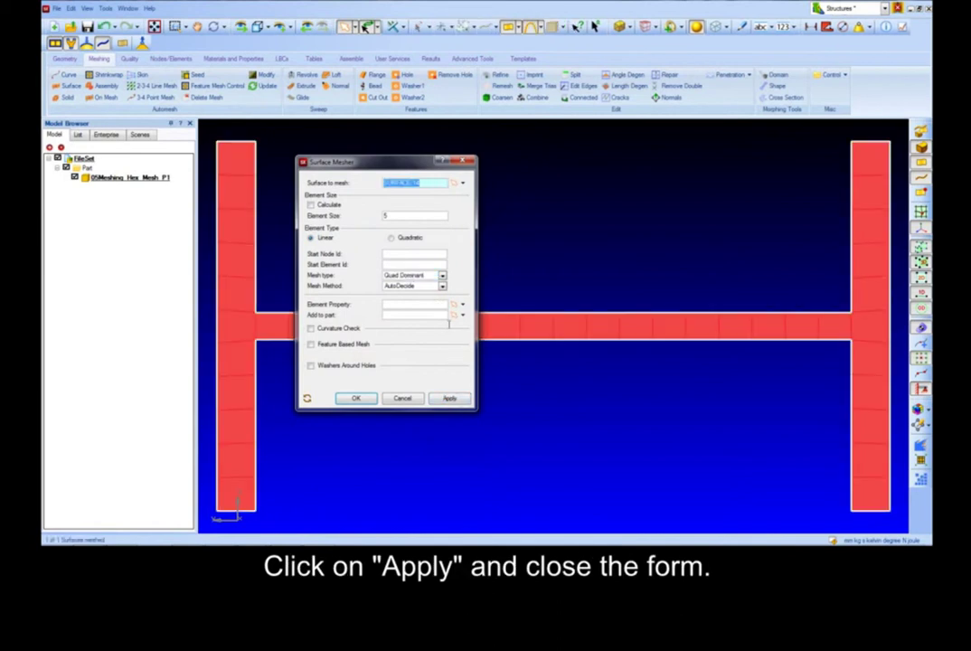
click(462, 162)
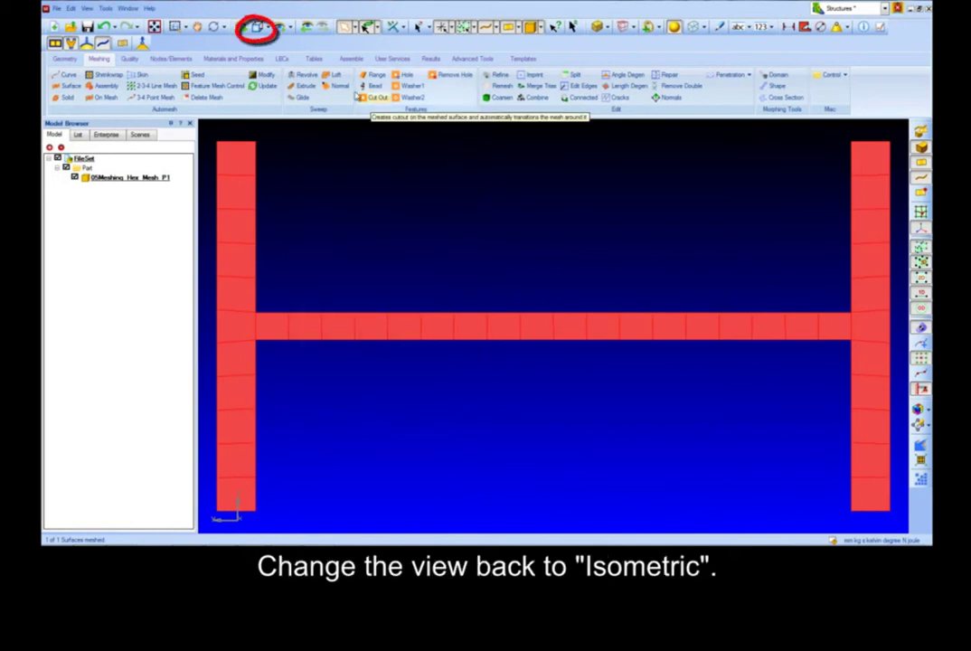
Step: Sweep the cross section's shell elements with Normal over a distance of -1000 mm in 50 layers, and display the elements shaded with edges
click(258, 28)
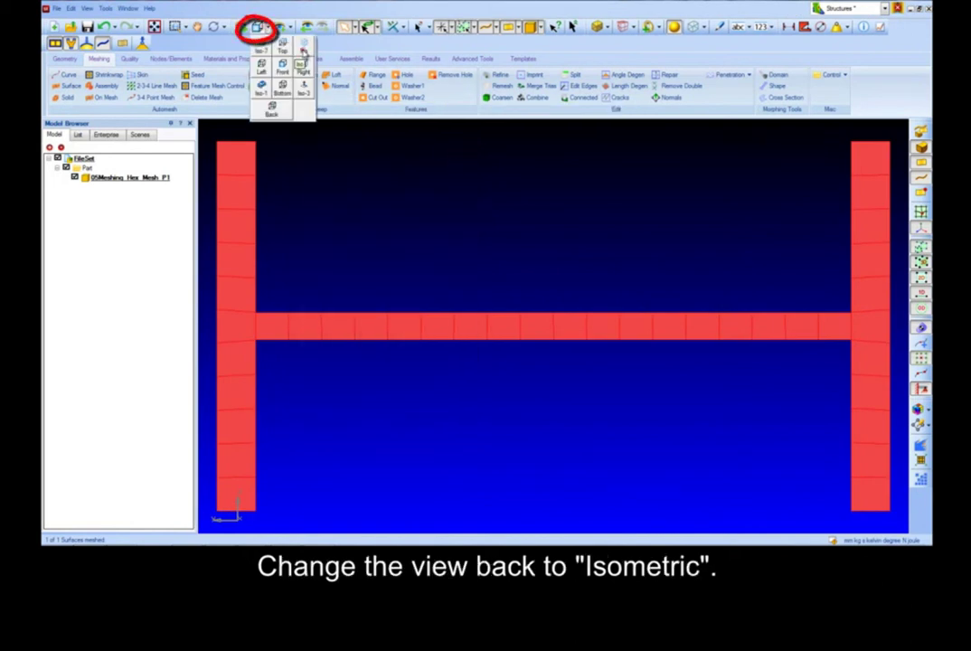
click(261, 47)
click(309, 214)
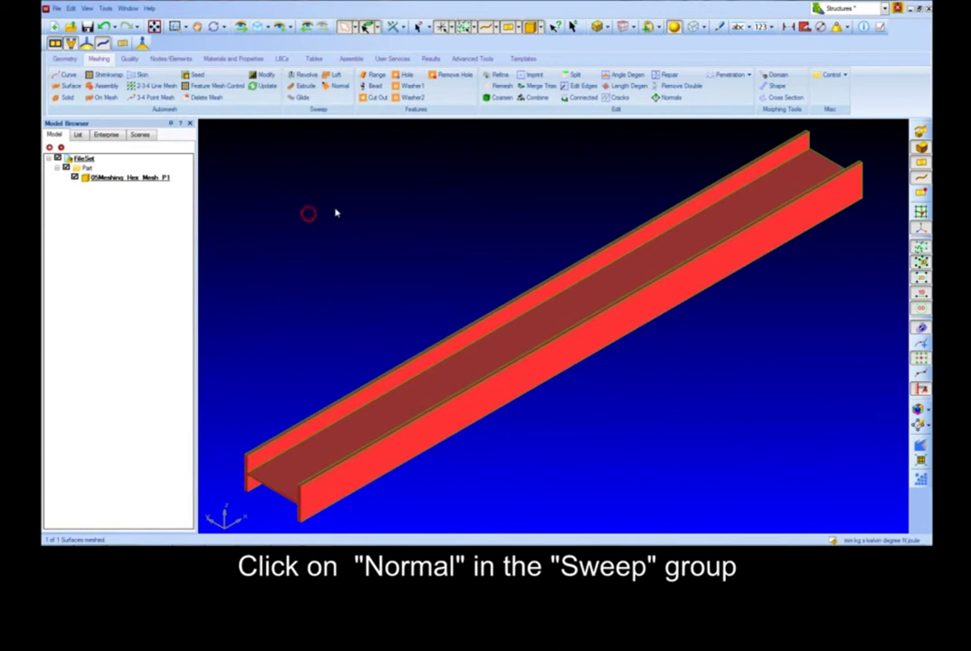
click(337, 86)
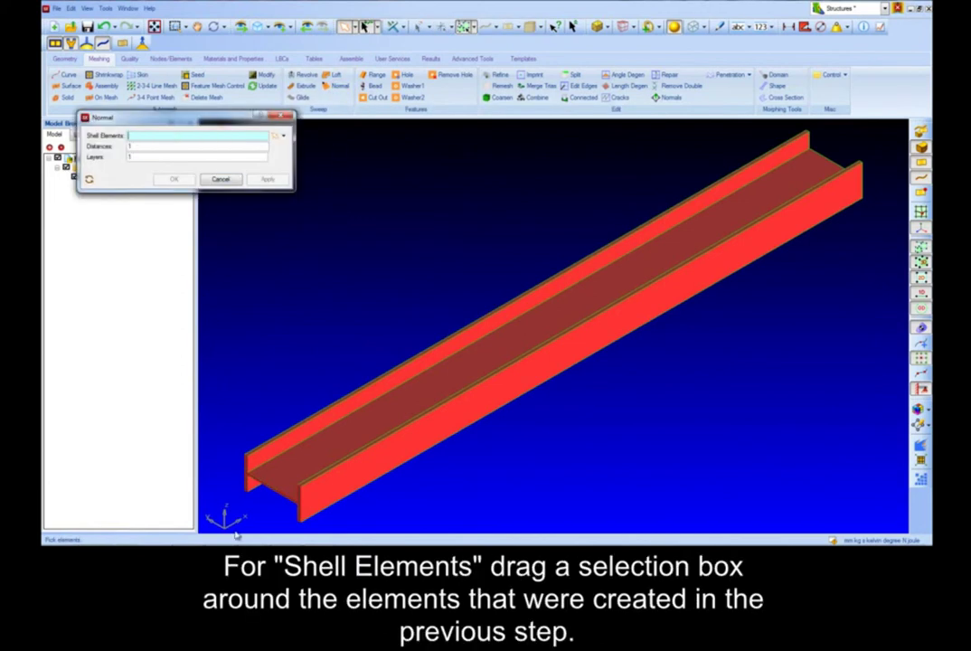
drag(226, 435, 323, 535)
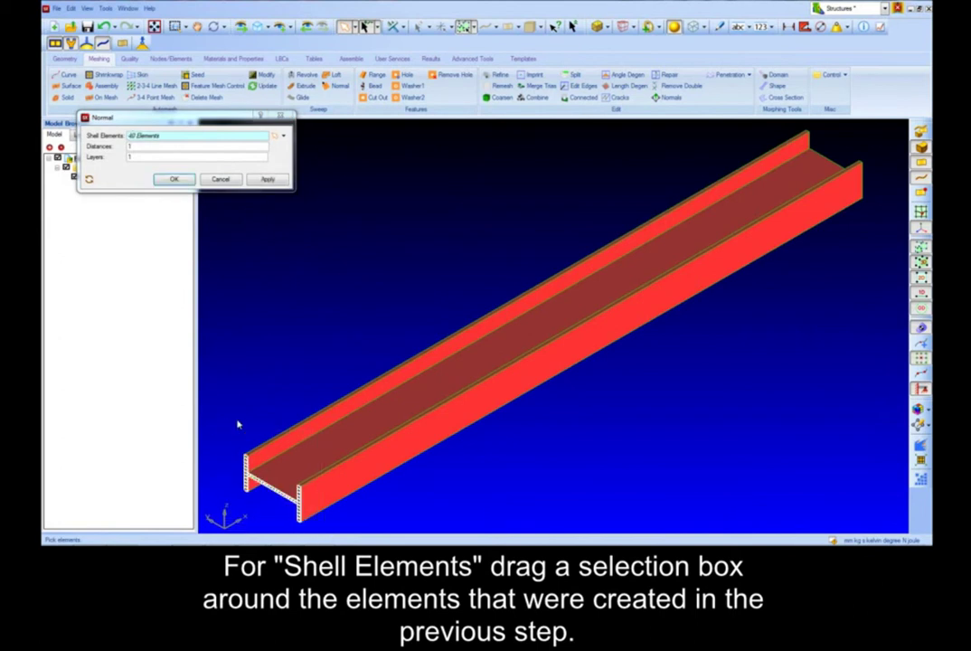
double_click(145, 147)
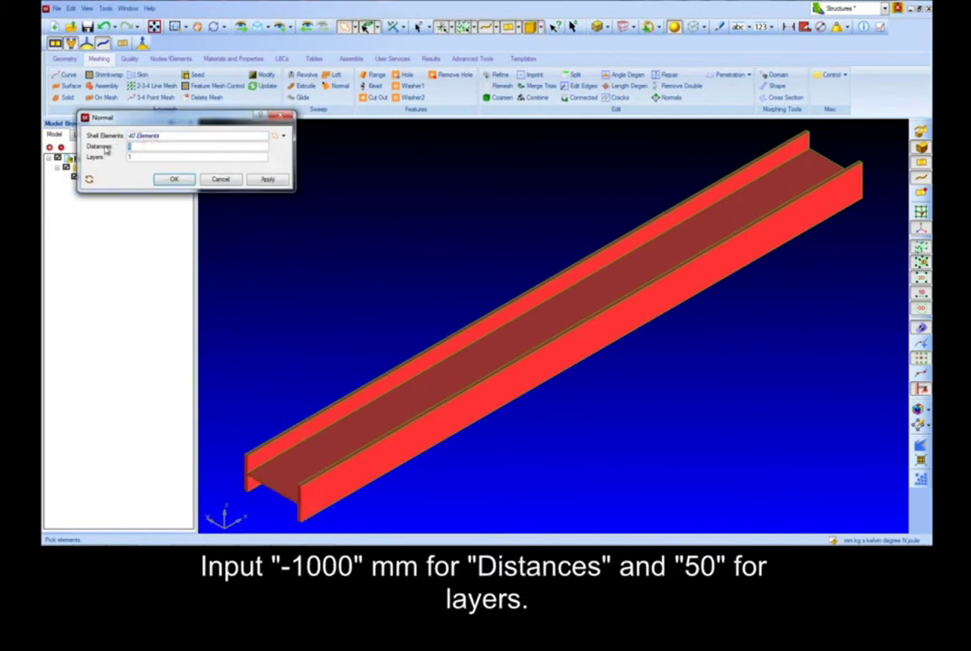
text(-1000)
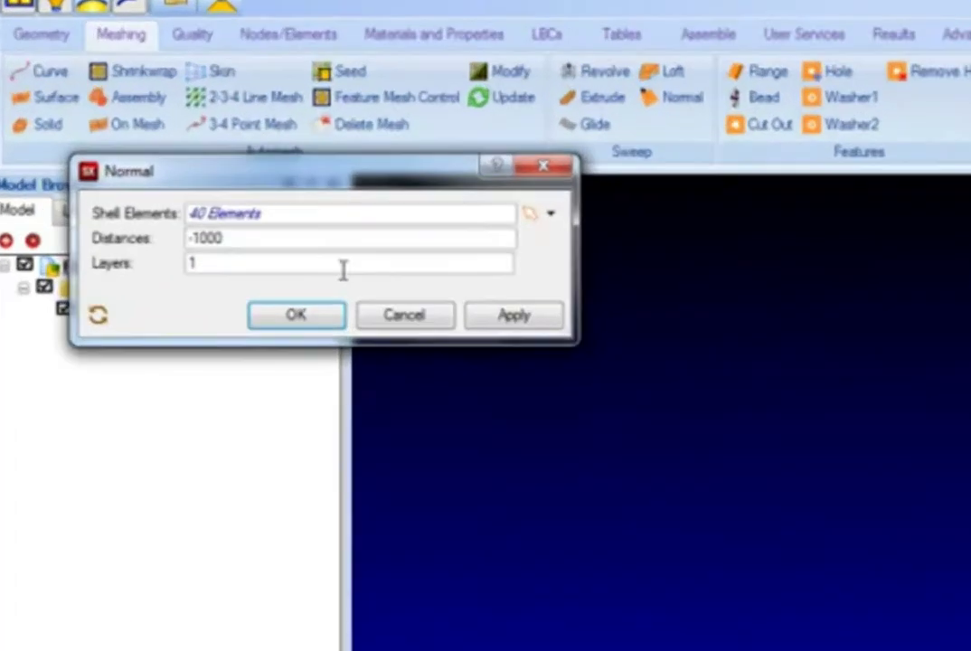
double_click(191, 158)
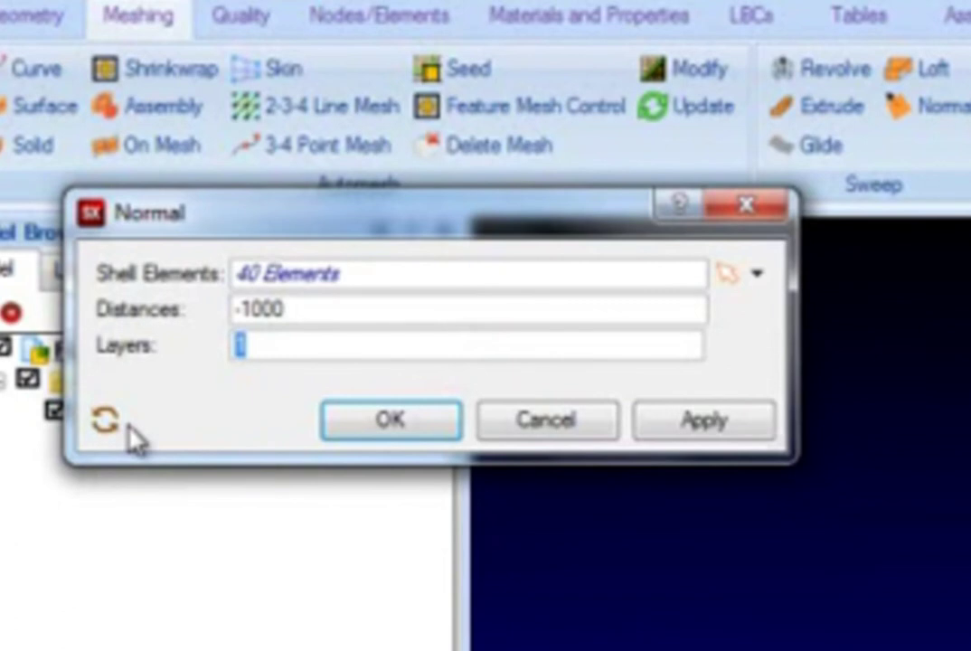
text(50)
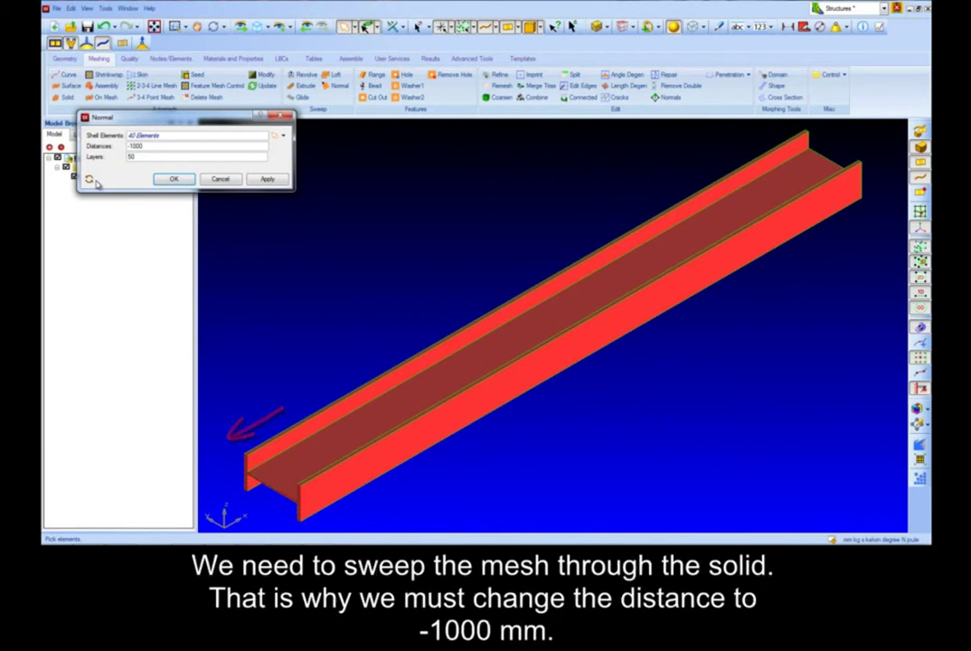
click(160, 183)
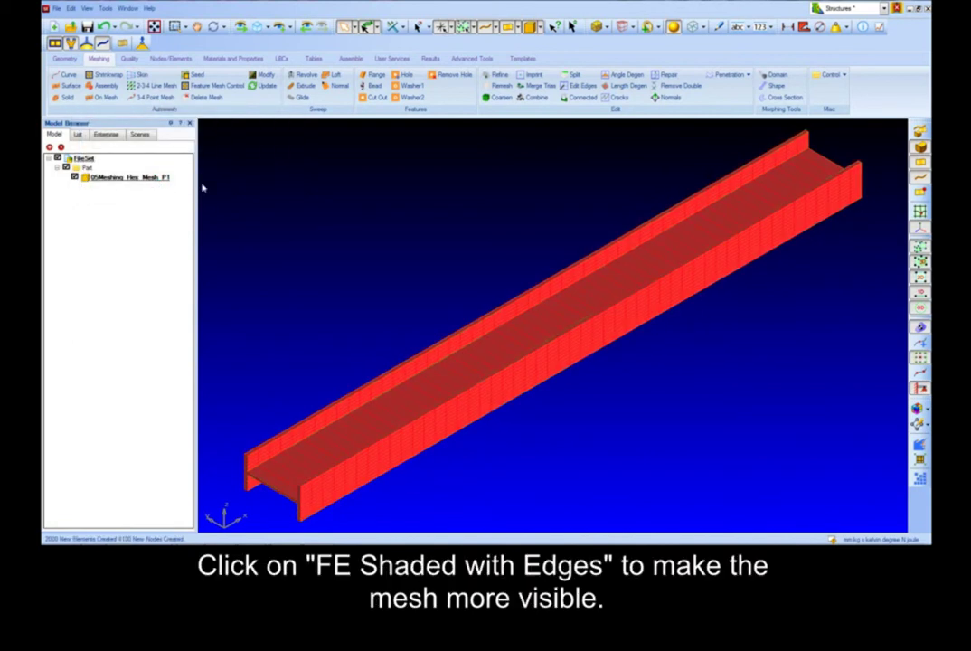
click(633, 26)
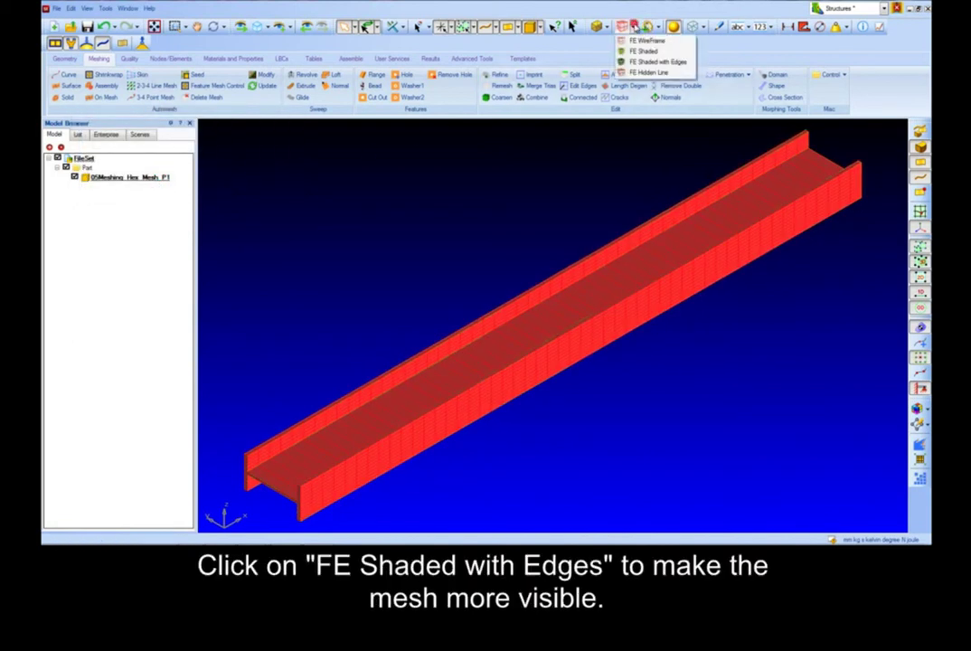
click(633, 61)
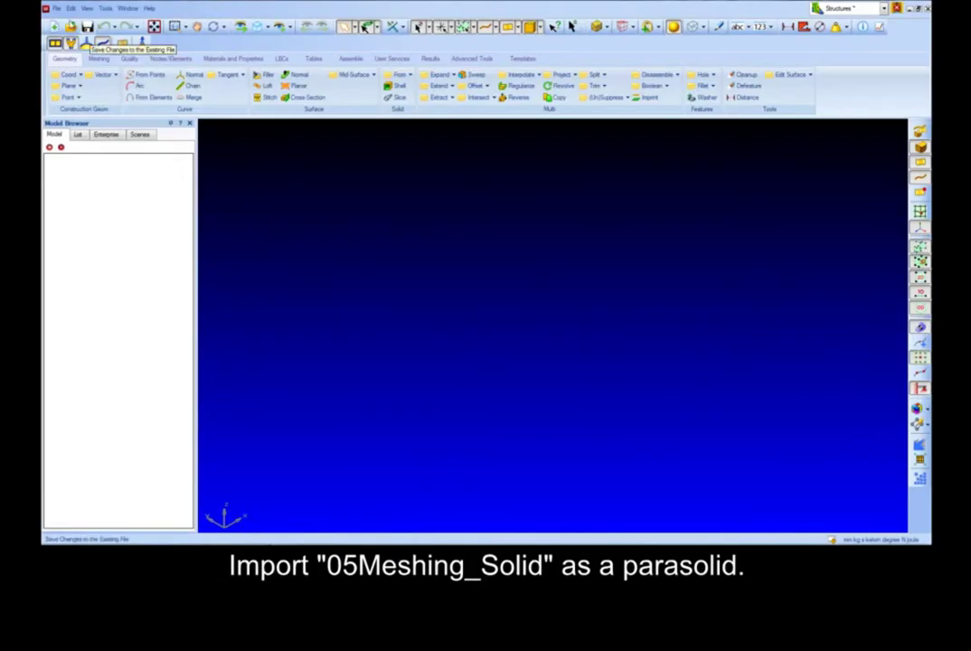
Step: Import the Parasolid file 05Meshing_Solid.x_t
click(56, 8)
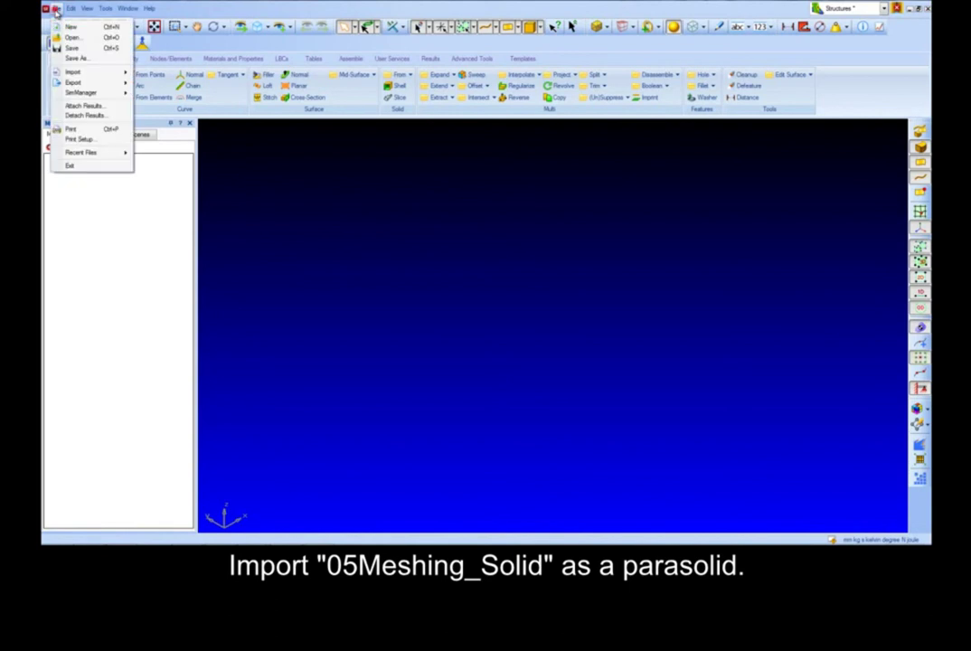
click(76, 71)
click(164, 122)
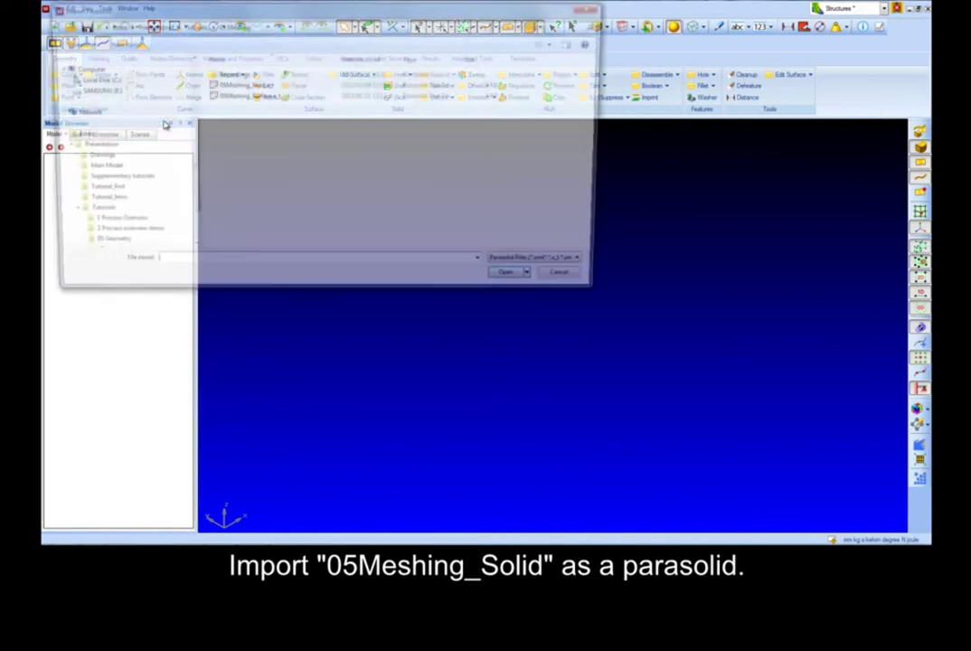
click(243, 84)
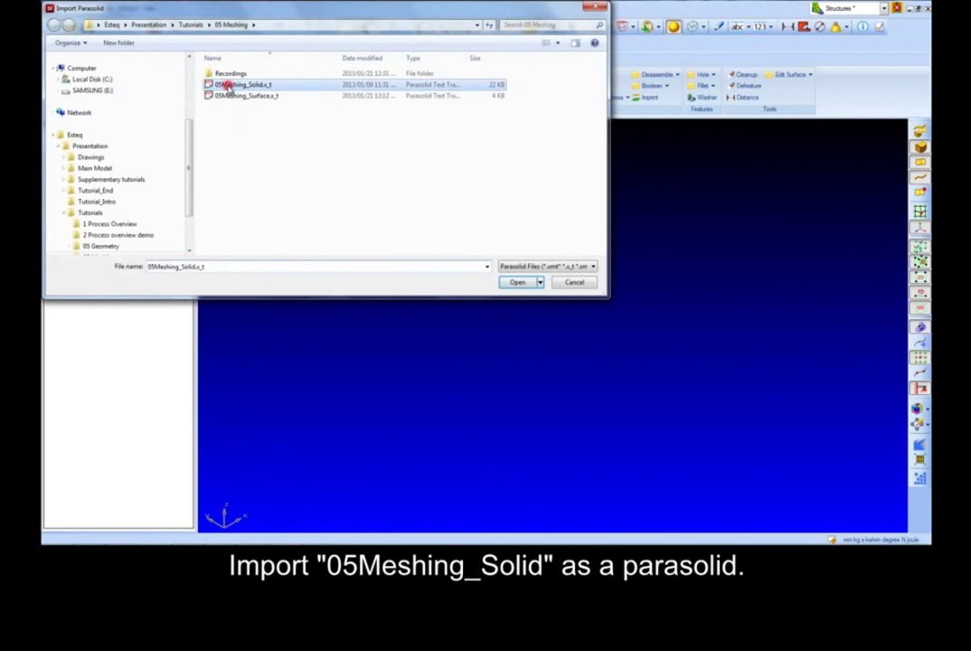
click(516, 282)
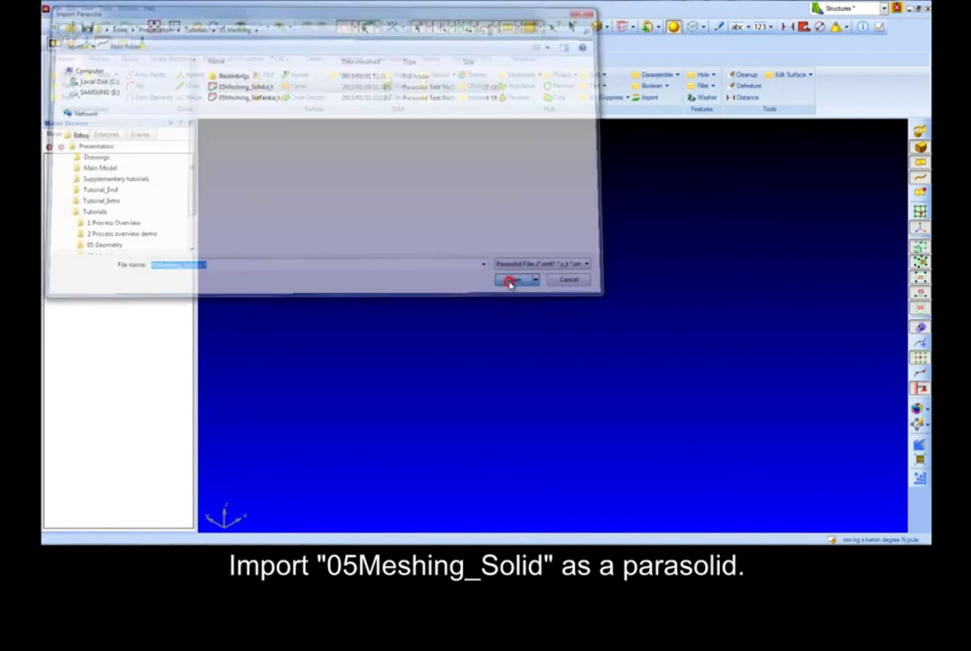
Step: Mesh the bracket with the Solid automesher, using element size 4 with Collapse Small Edges and Curvature Check turned off
click(101, 59)
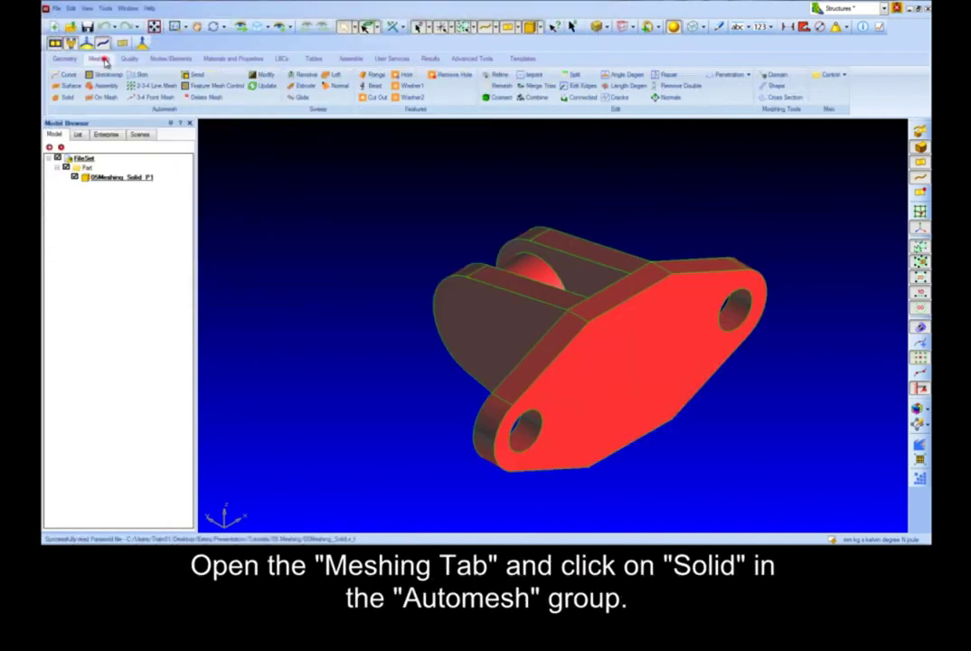
click(65, 97)
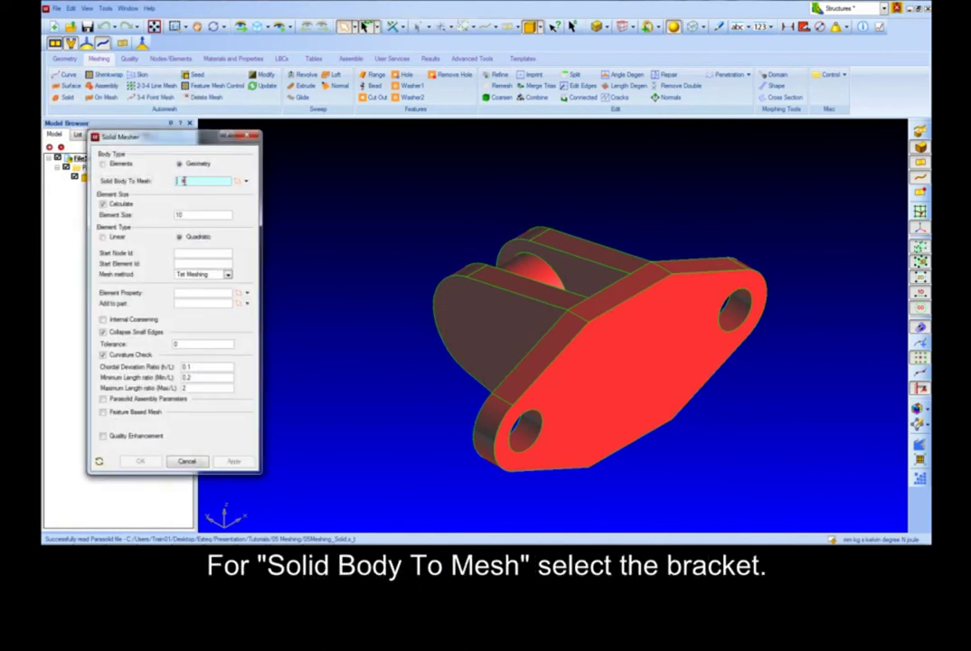
click(185, 181)
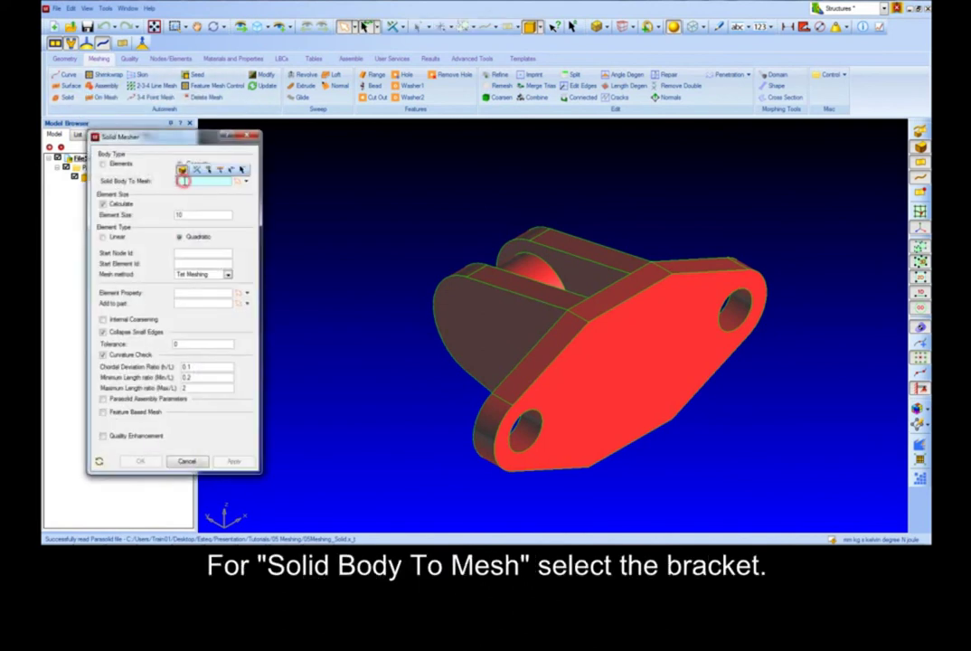
click(479, 311)
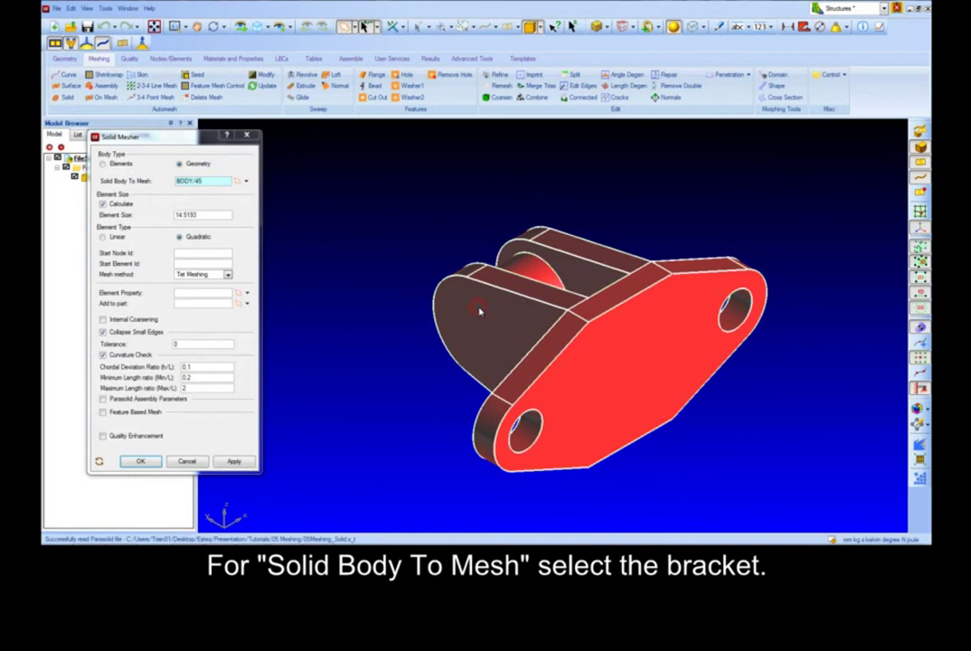
double_click(209, 214)
text(4)
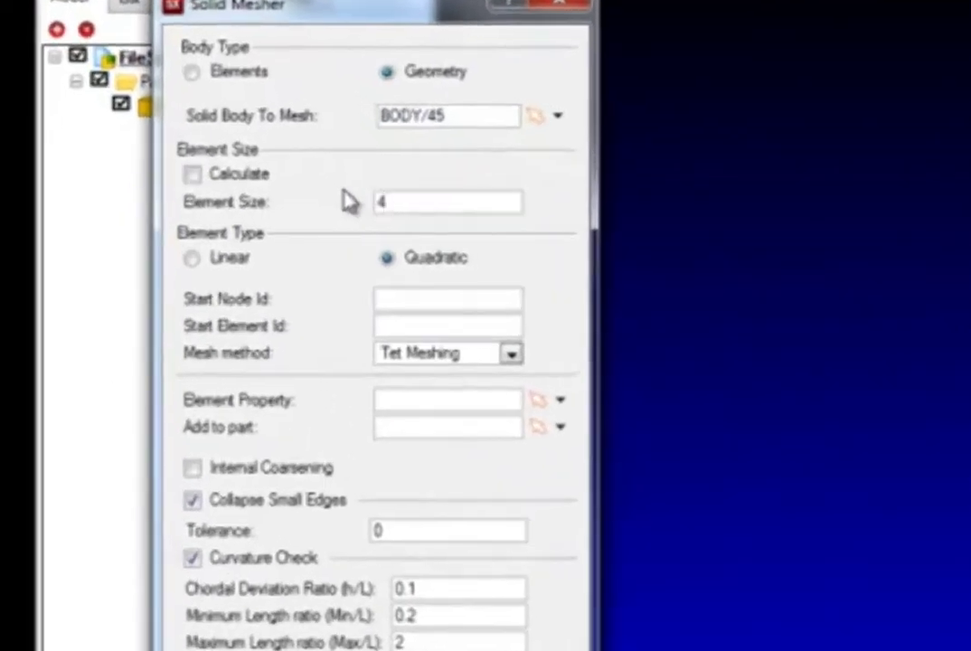
click(194, 500)
click(194, 533)
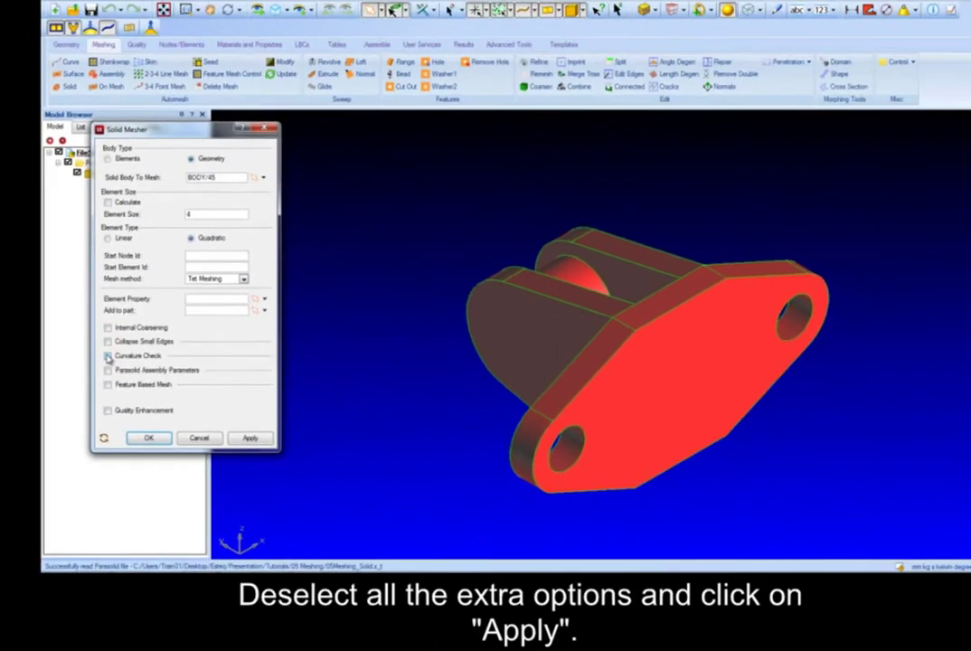
click(233, 421)
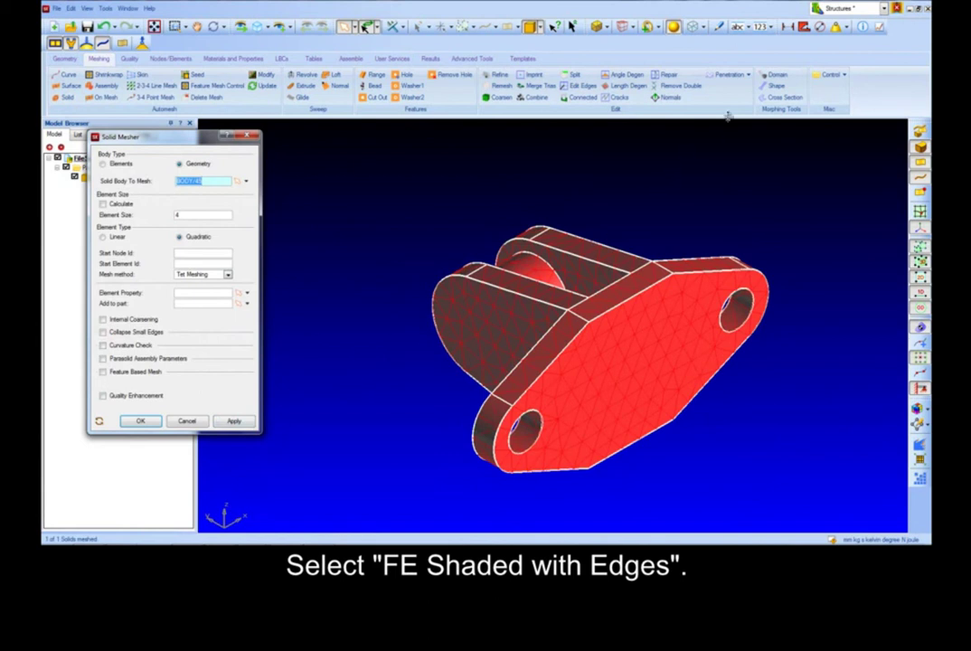
Step: Display the bracket's finite elements shaded with edges
click(622, 25)
click(632, 25)
click(647, 52)
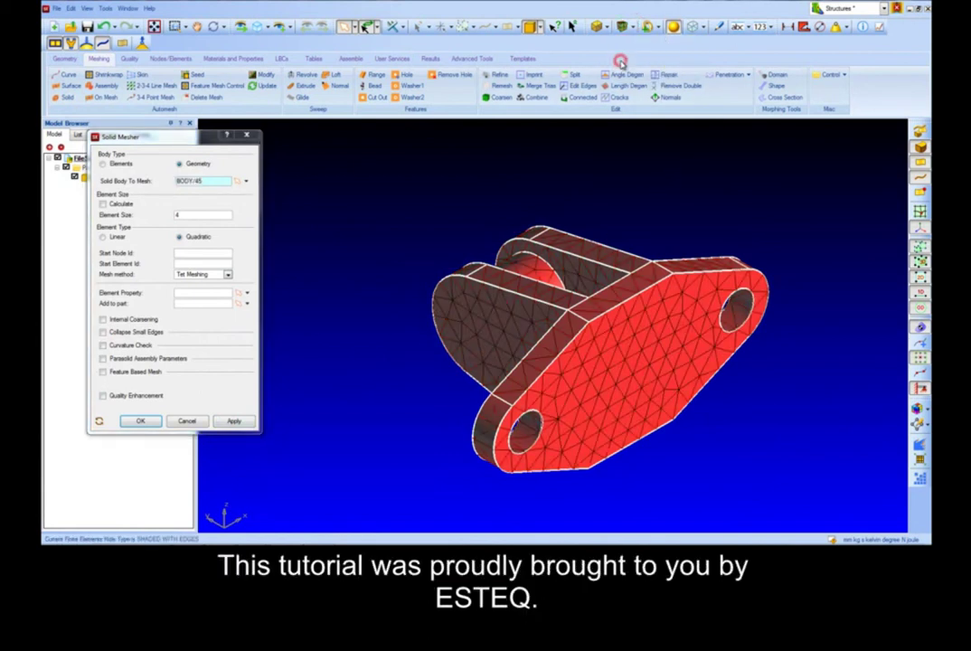